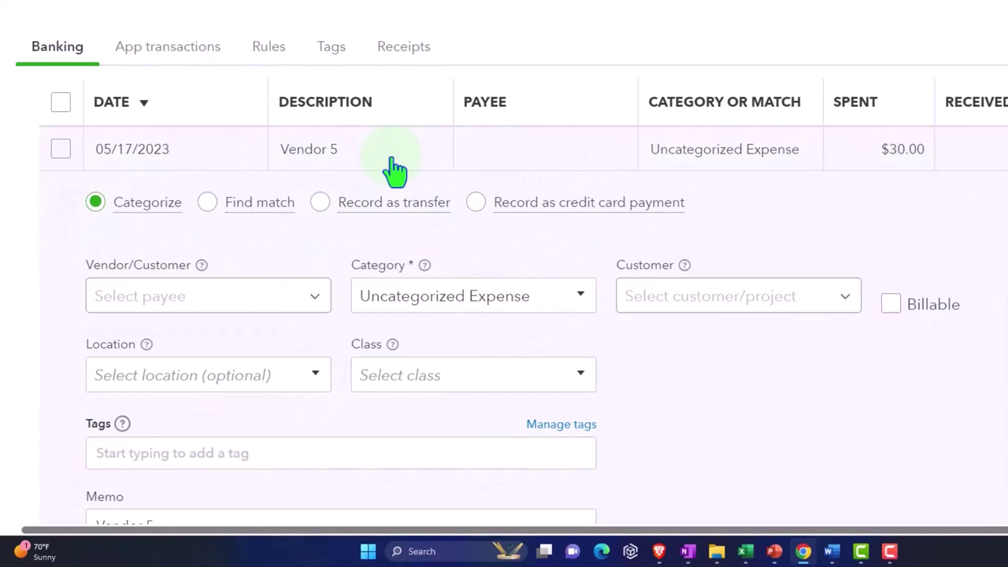
Copy the memo text Vendor 5 into the payee of the 05/17/2023 $30.00 bank transaction and save it as a new vendor.
scroll(394, 169, "down", 1)
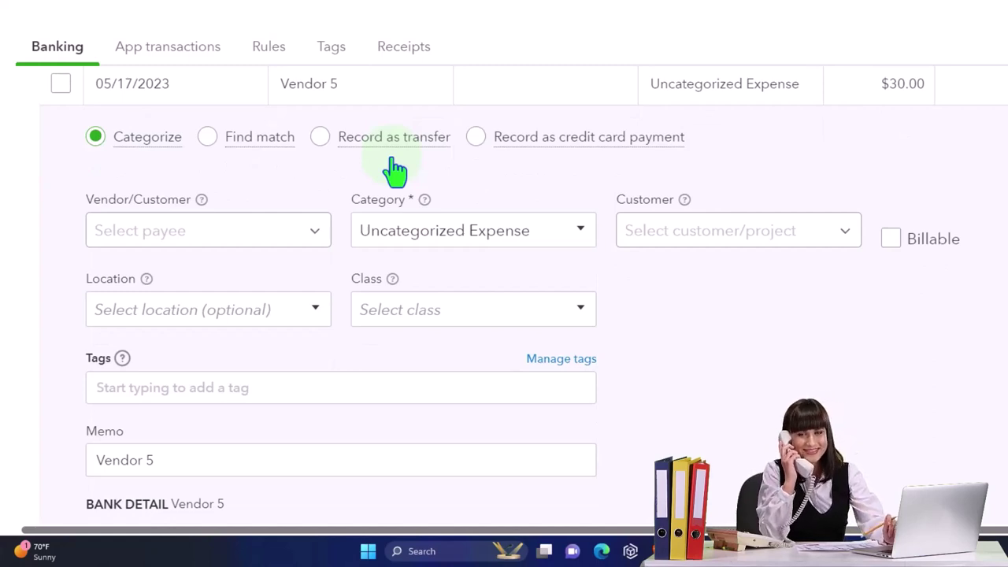
scroll(394, 169, "down", 1)
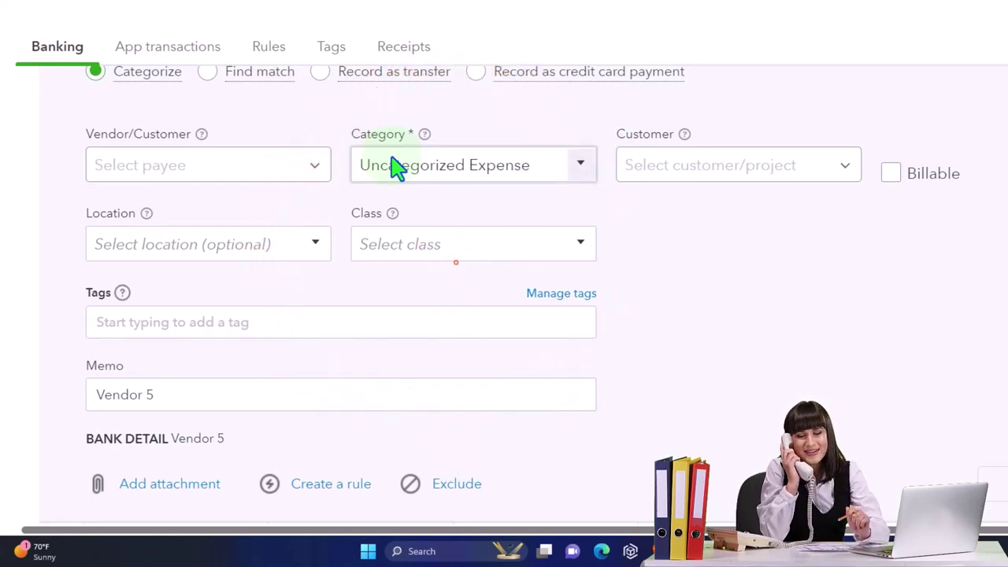
scroll(237, 164, "up", 1)
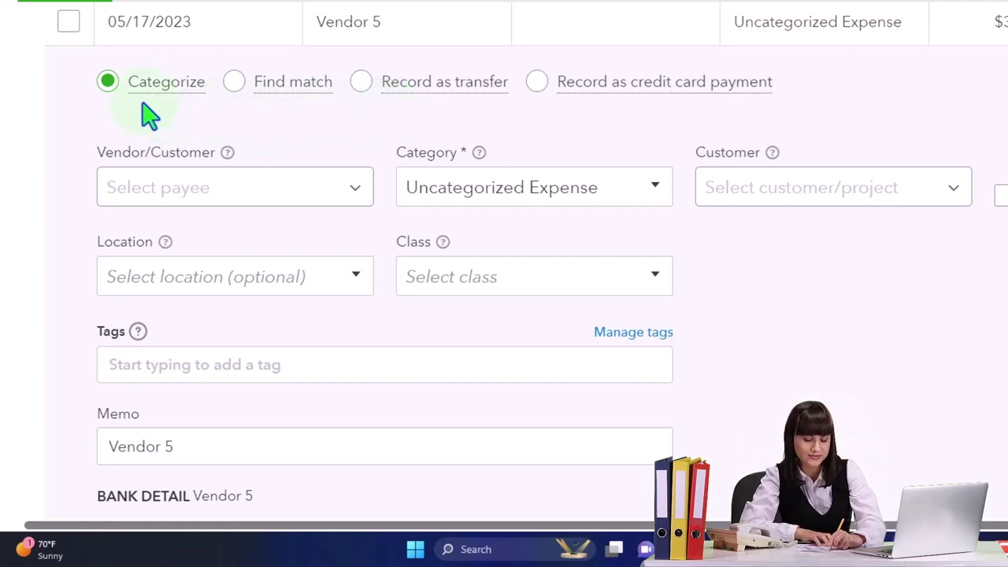
scroll(150, 115, "down", 1)
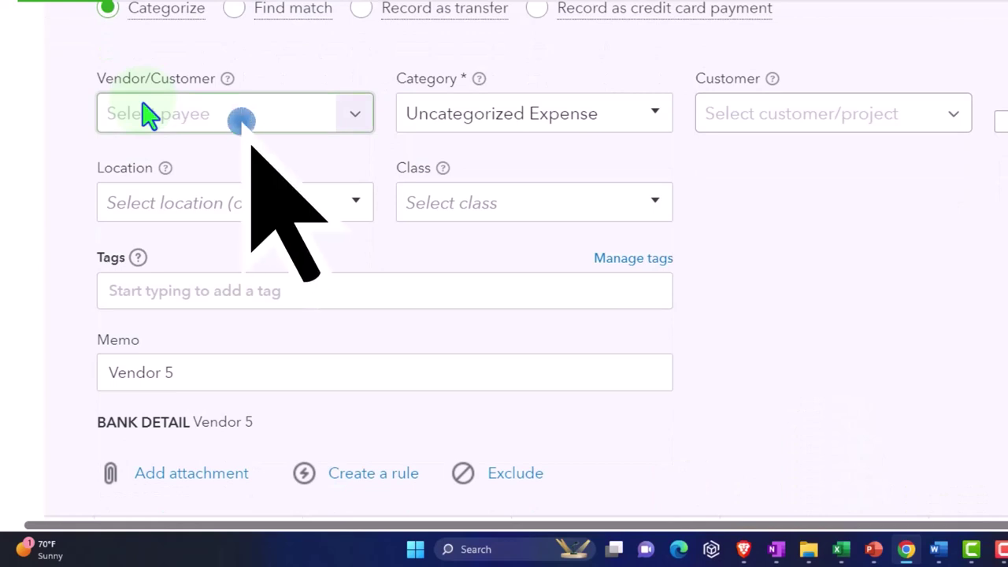
left_click(205, 371)
left_click_drag(179, 372, 84, 375)
key("ctrl+c")
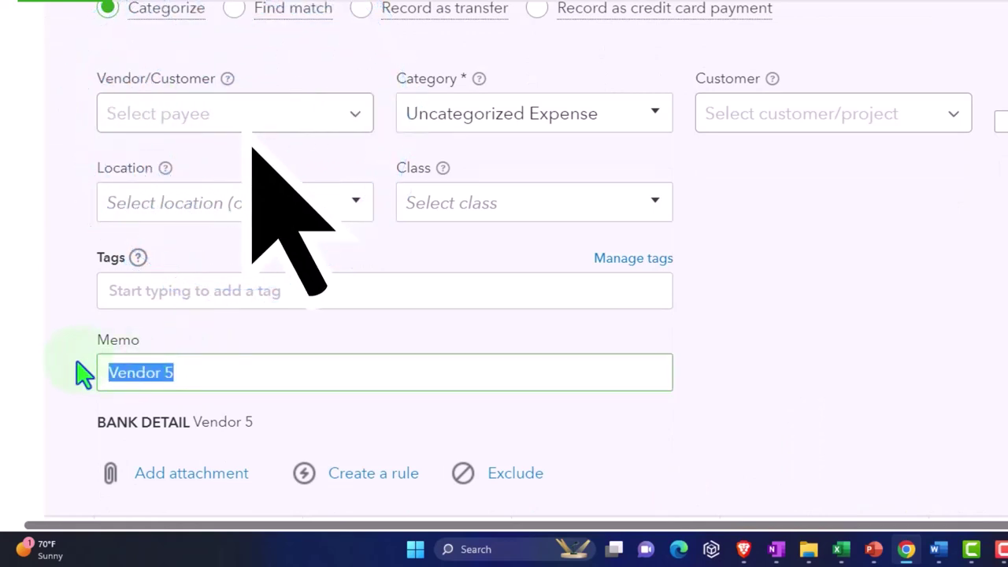
left_click(131, 118)
key("ctrl+v")
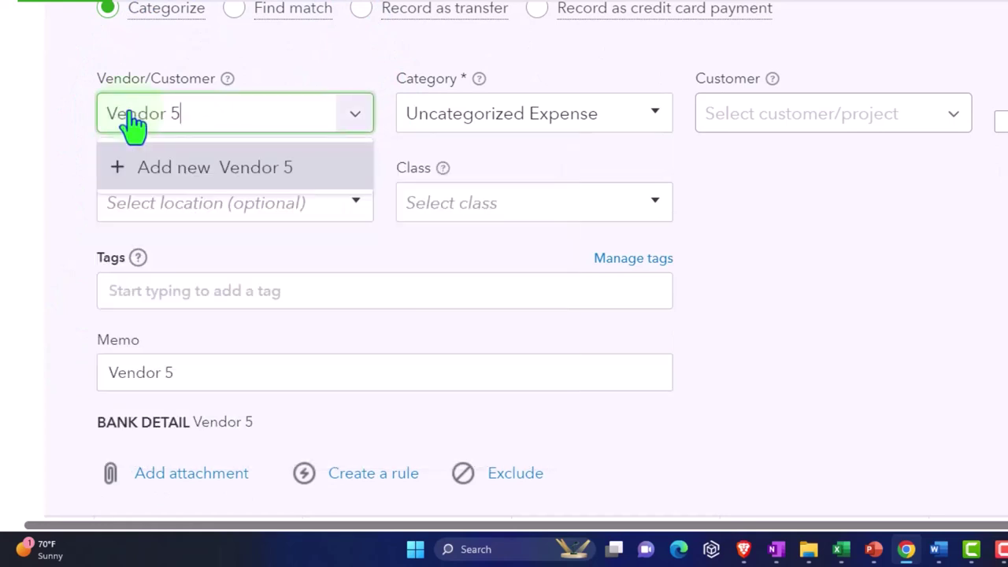
left_click(157, 167)
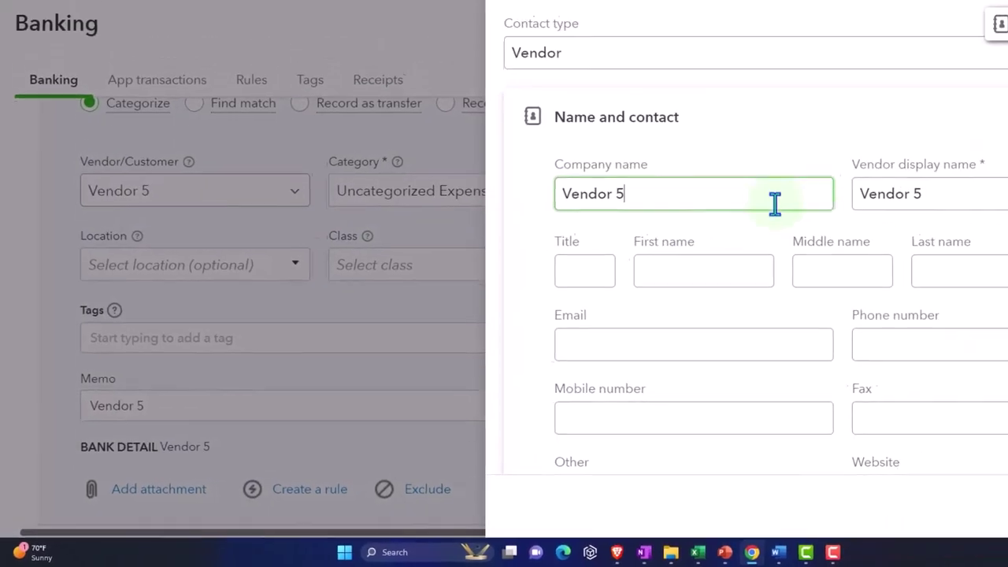
left_click(948, 508)
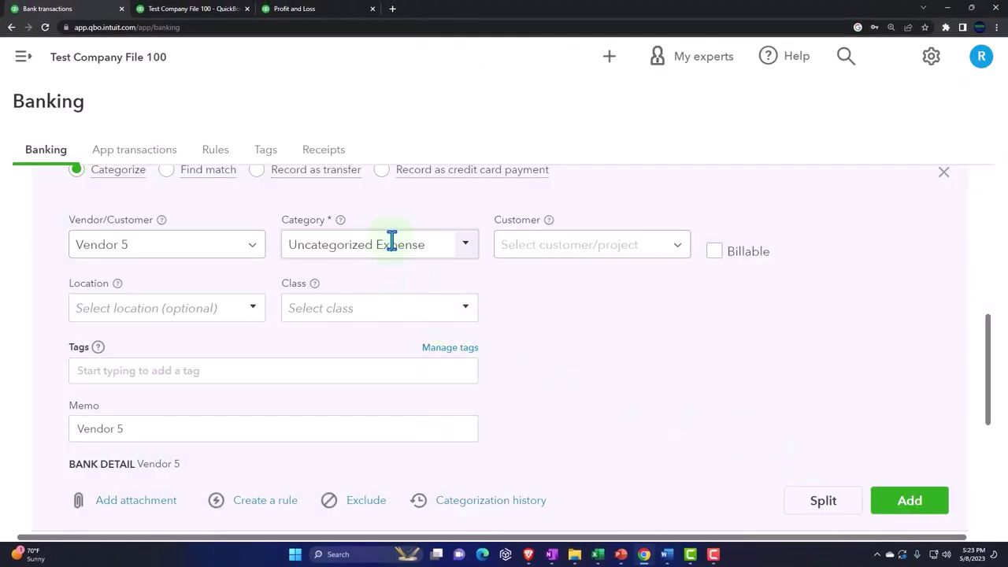
Set the Vendor 5 transaction's category to Utilities.
left_click(460, 253)
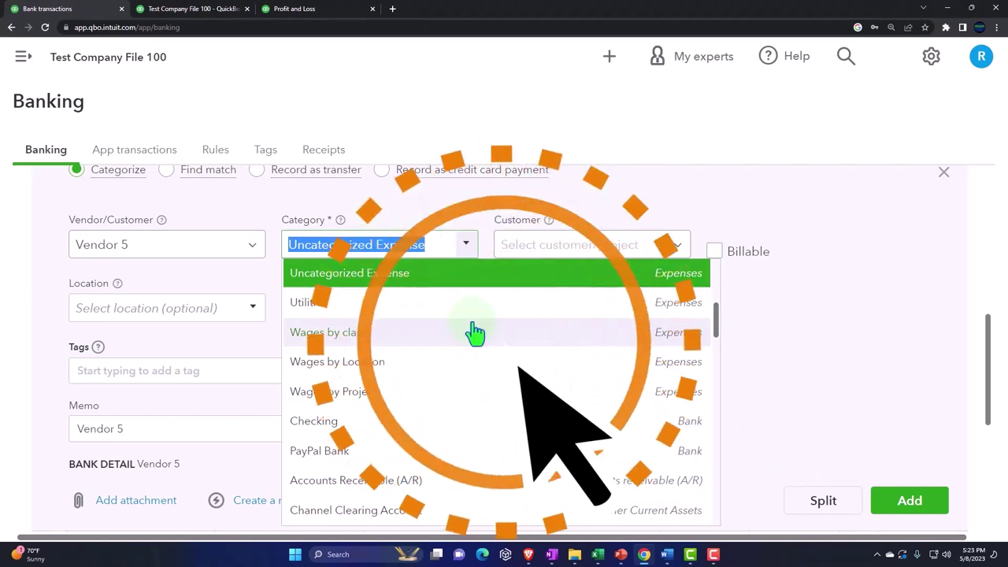
left_click(383, 307)
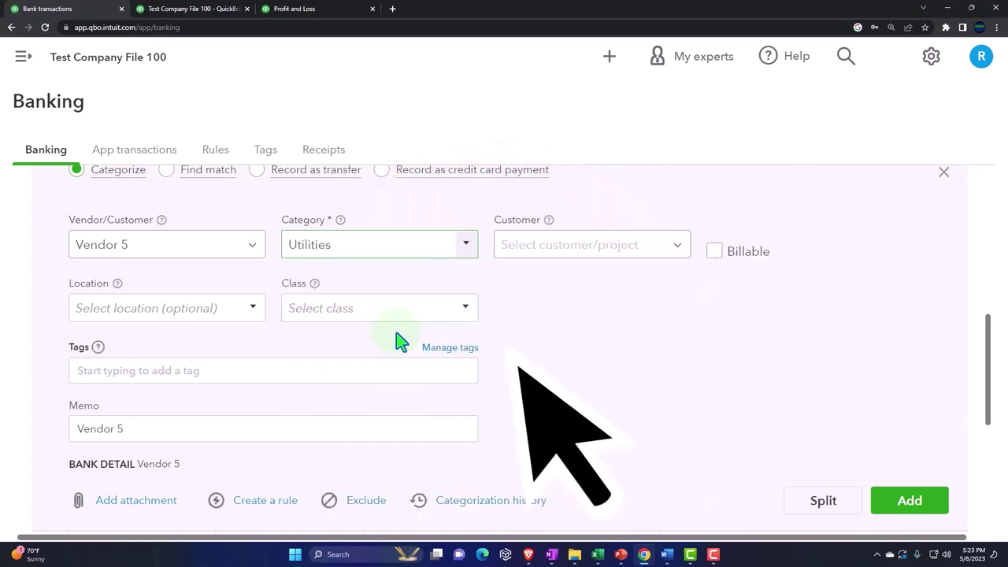
key("Tab")
Assign the Vendor 5 transaction to Project 1.0 of Customer 1 and mark it as billable.
scroll(567, 360, "up", 1)
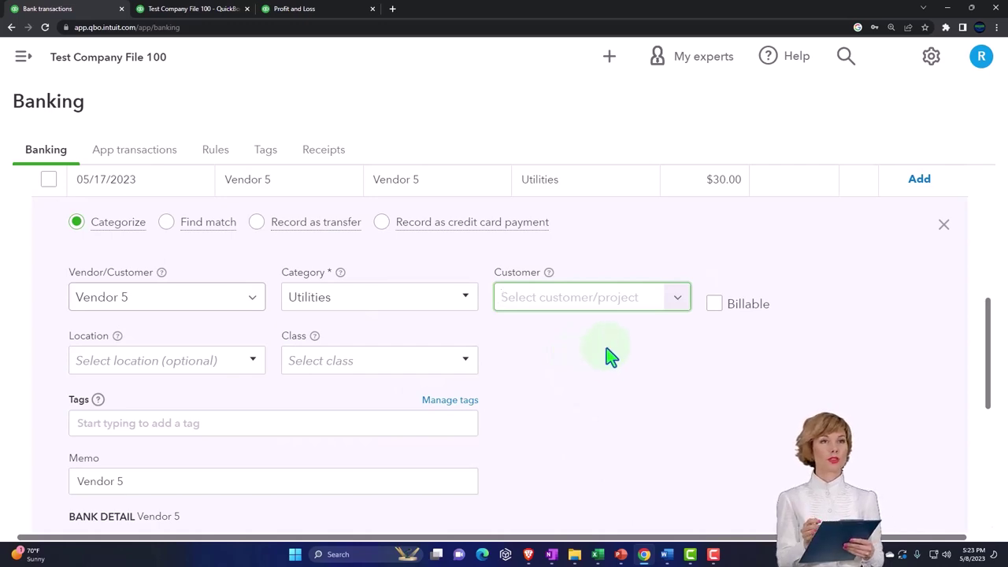
left_click(677, 303)
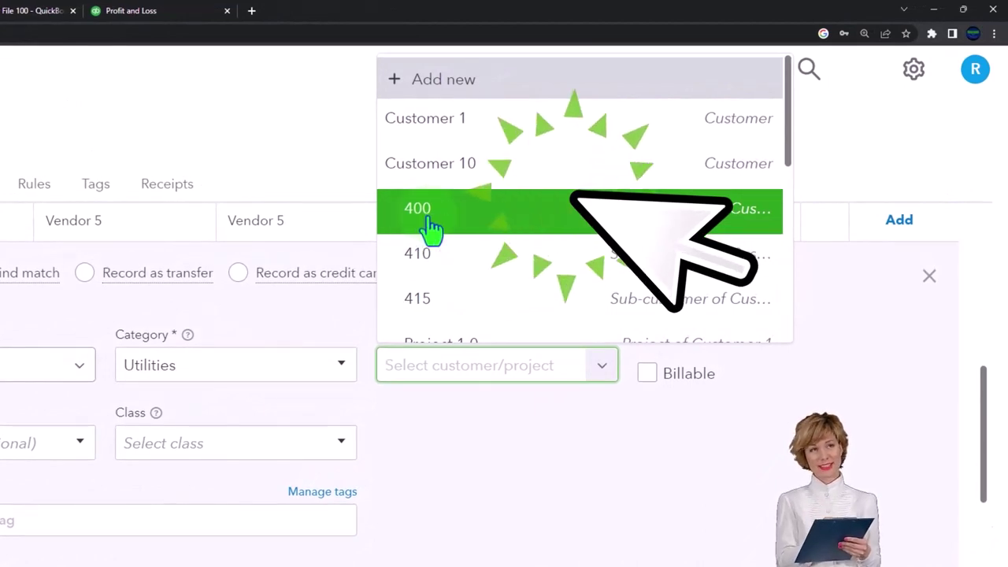
scroll(431, 228, "down", 3)
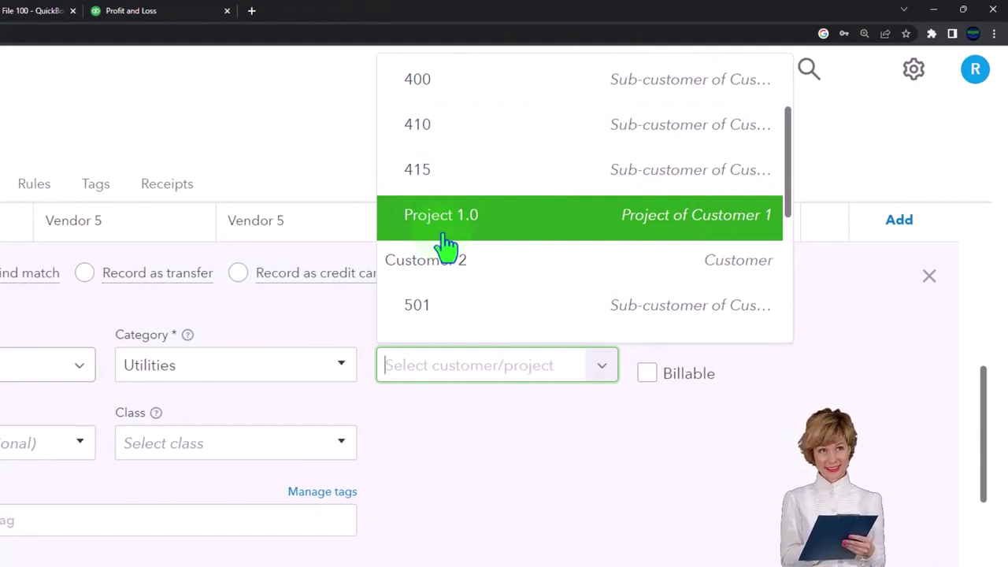
left_click(443, 235)
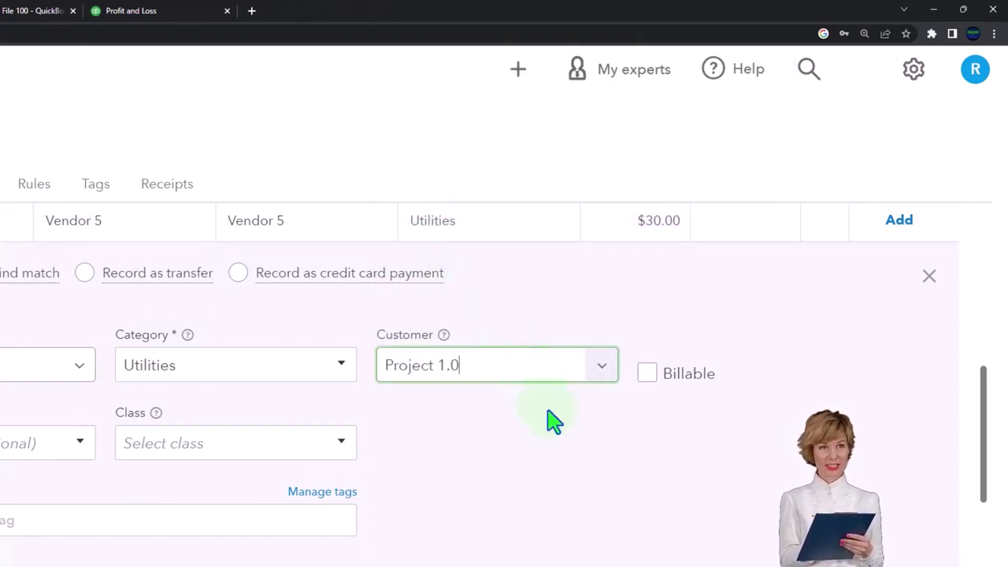
left_click(647, 378)
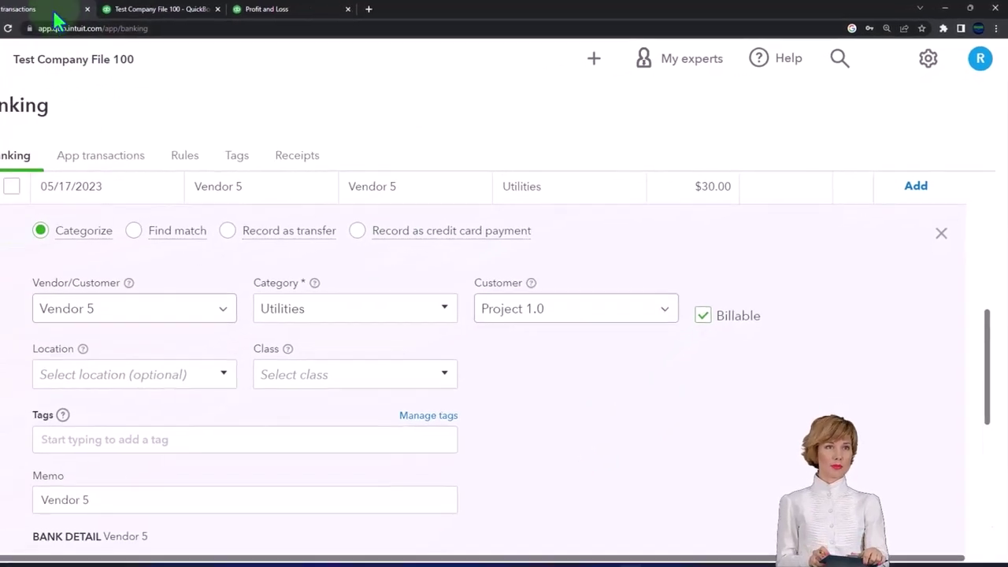
Examine the Bills and expenses options in the company's account settings using a duplicate browser tab, and close that tab.
right_click(53, 14)
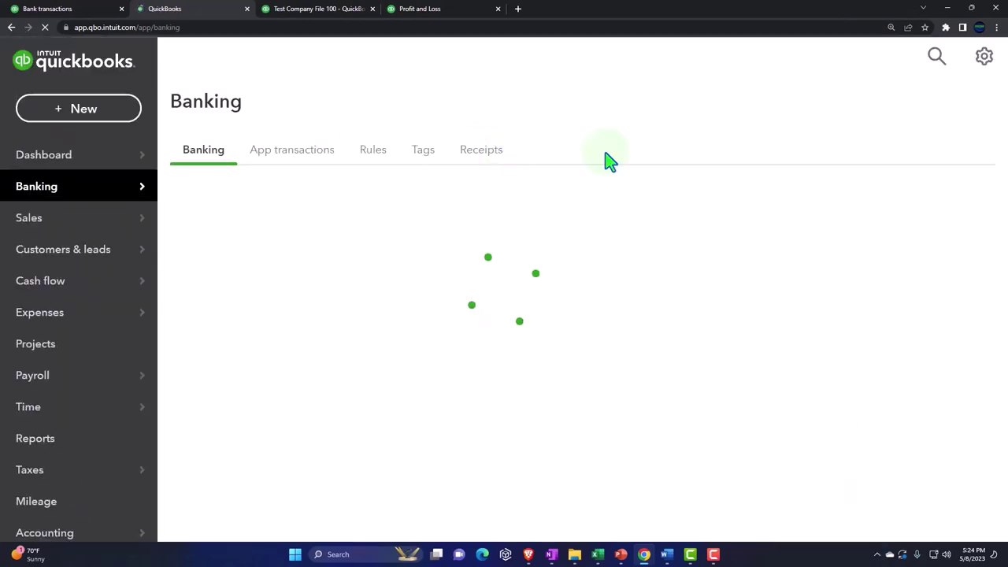
left_click(984, 60)
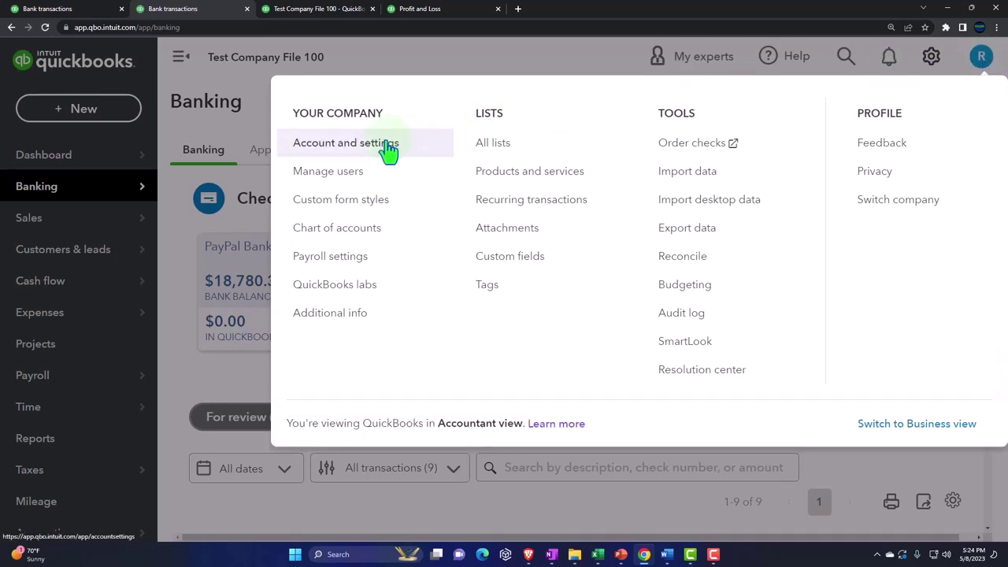
left_click(388, 150)
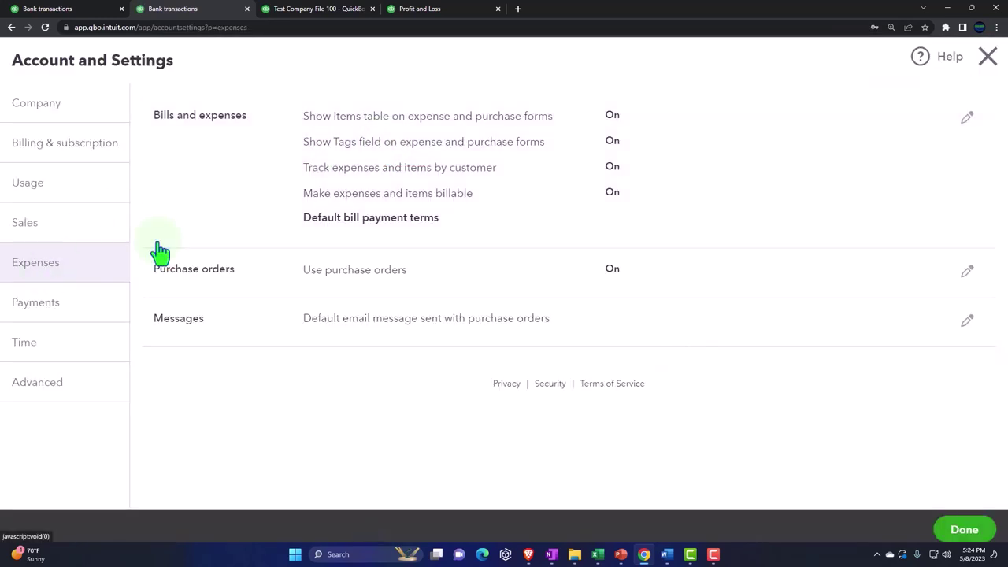
left_click(297, 170)
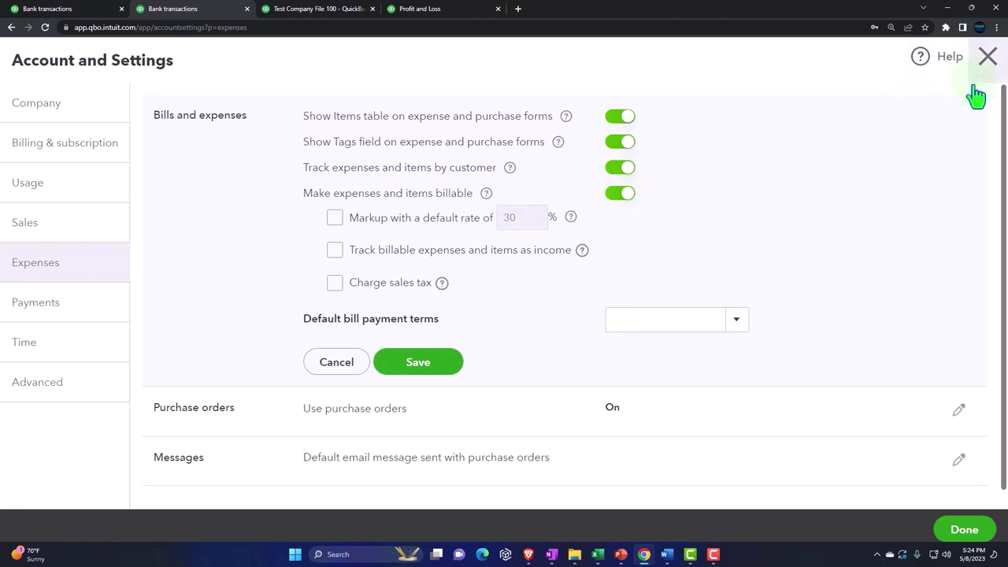
left_click(990, 534)
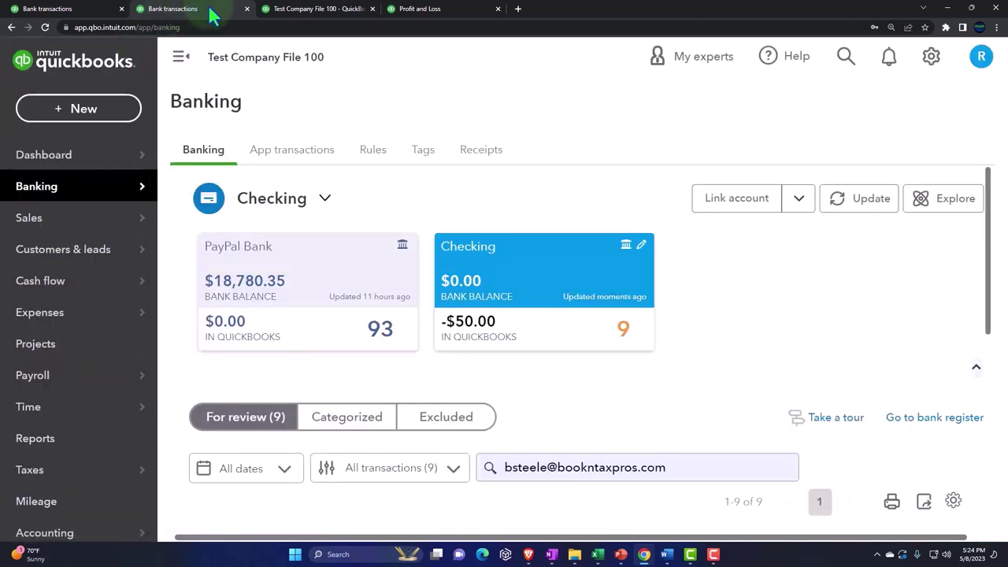
left_click(246, 8)
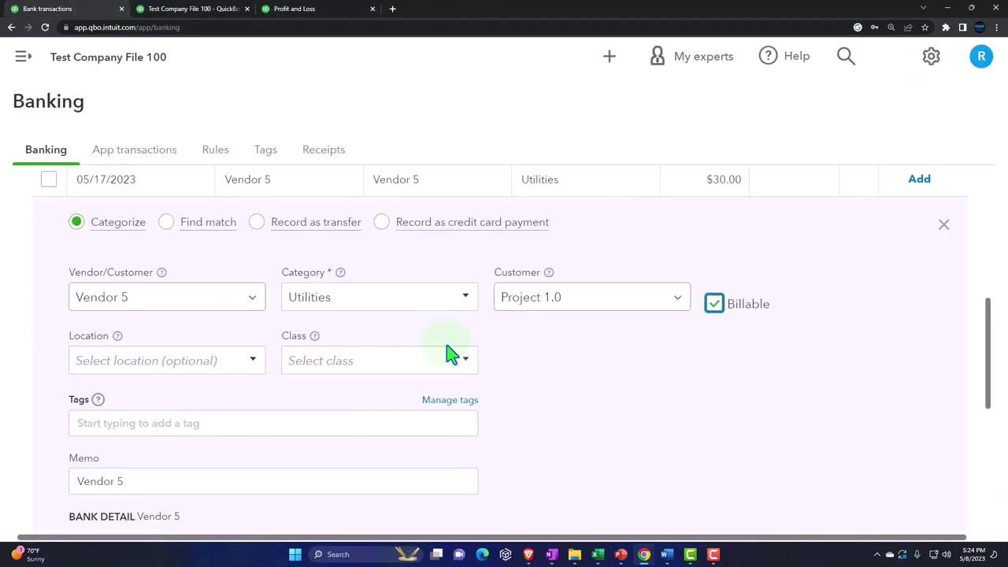
Set the Vendor 5 transaction's location to CA and its class to sub-class 1 of B.
scroll(300, 340, "down", 1)
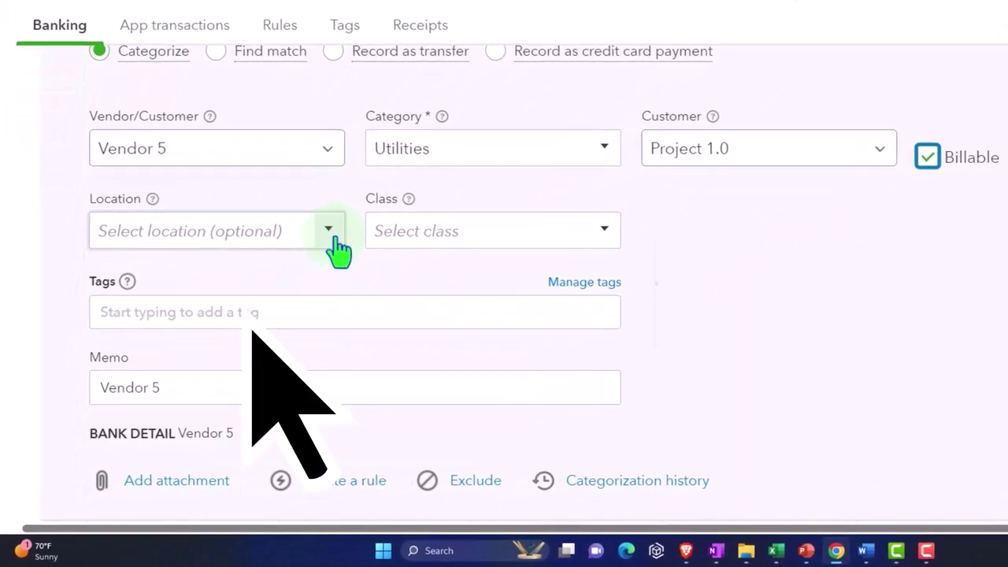
left_click(334, 237)
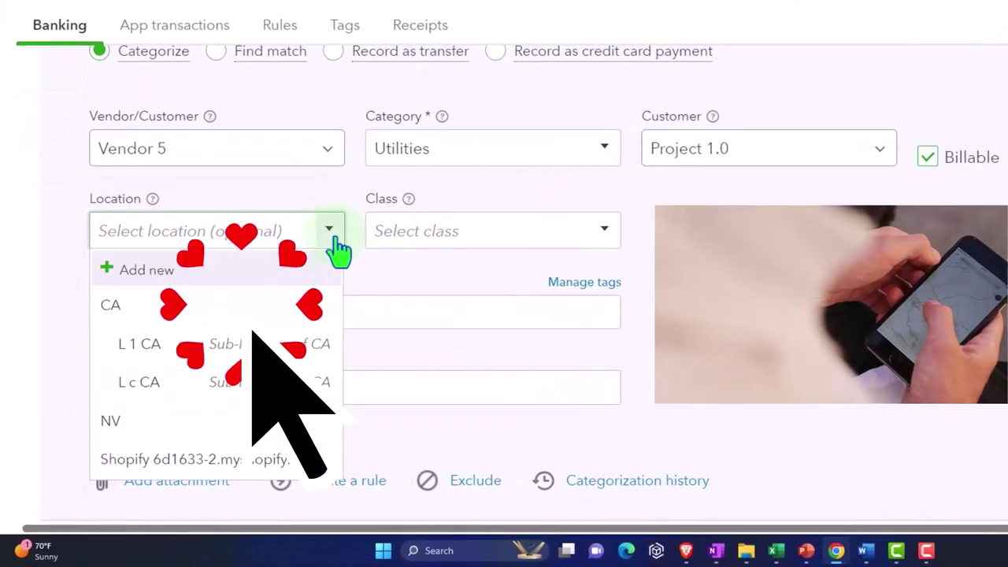
left_click(268, 307)
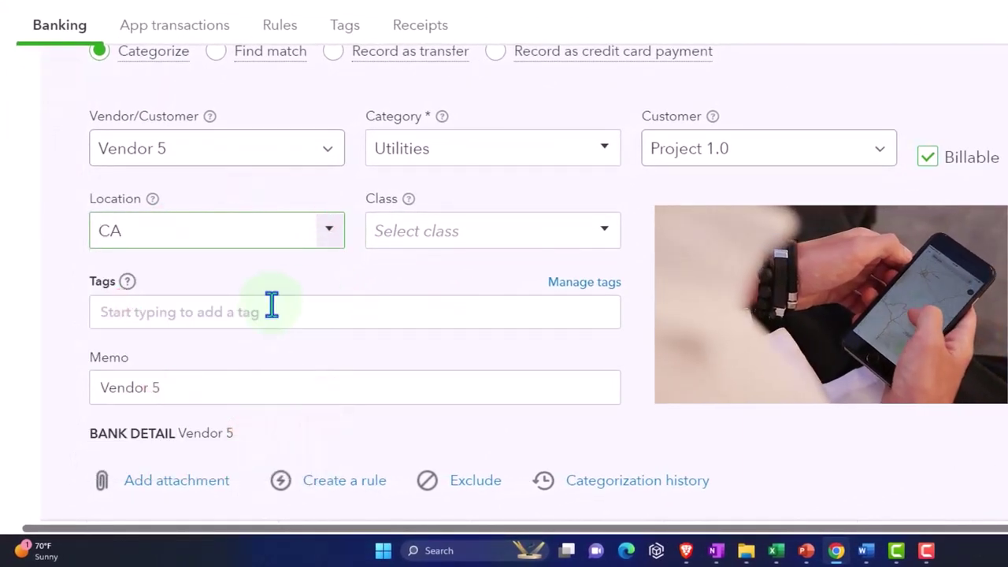
left_click(611, 237)
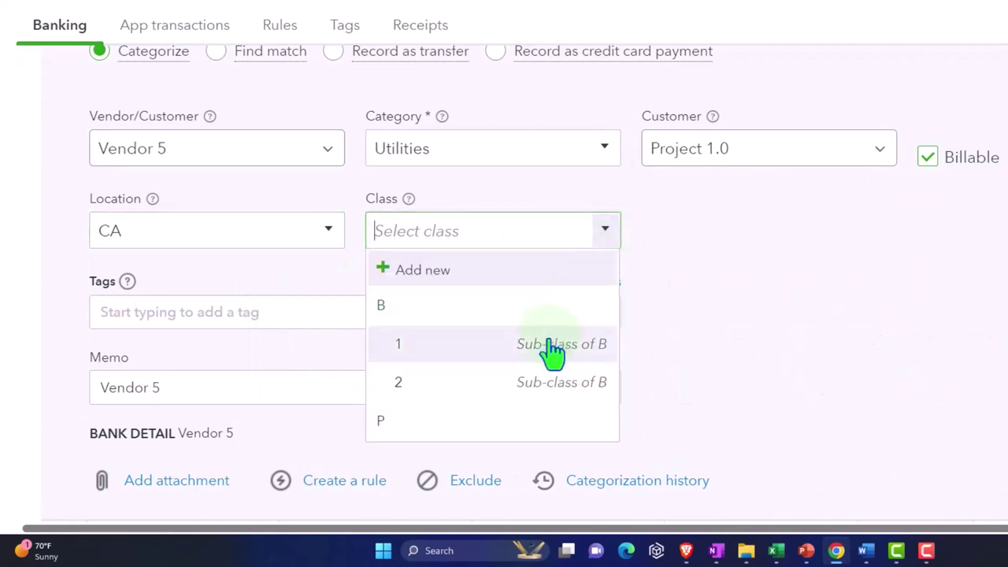
left_click(554, 354)
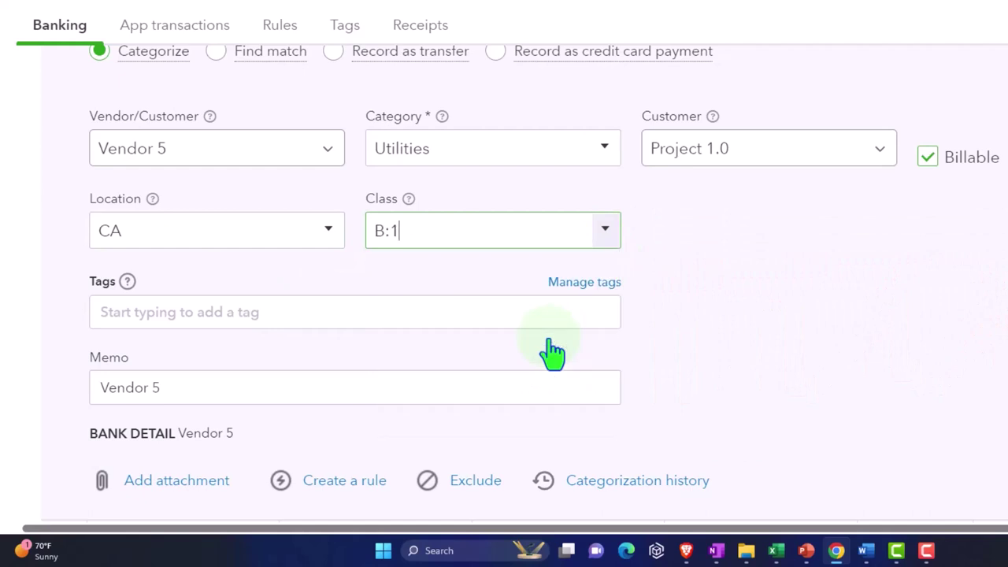
Add the tag Business & Personal: B to the Vendor 5 transaction.
left_click(189, 309)
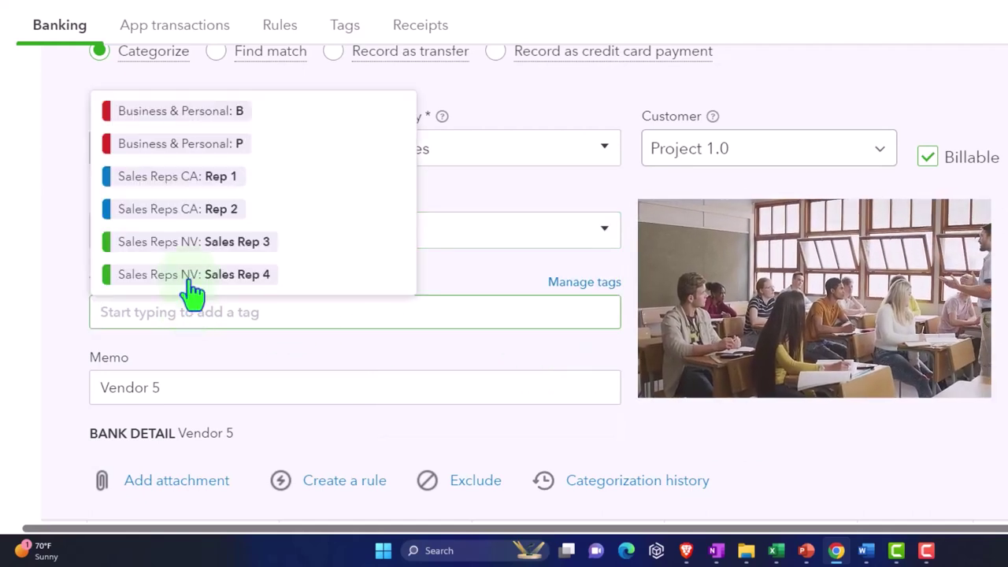
left_click(167, 118)
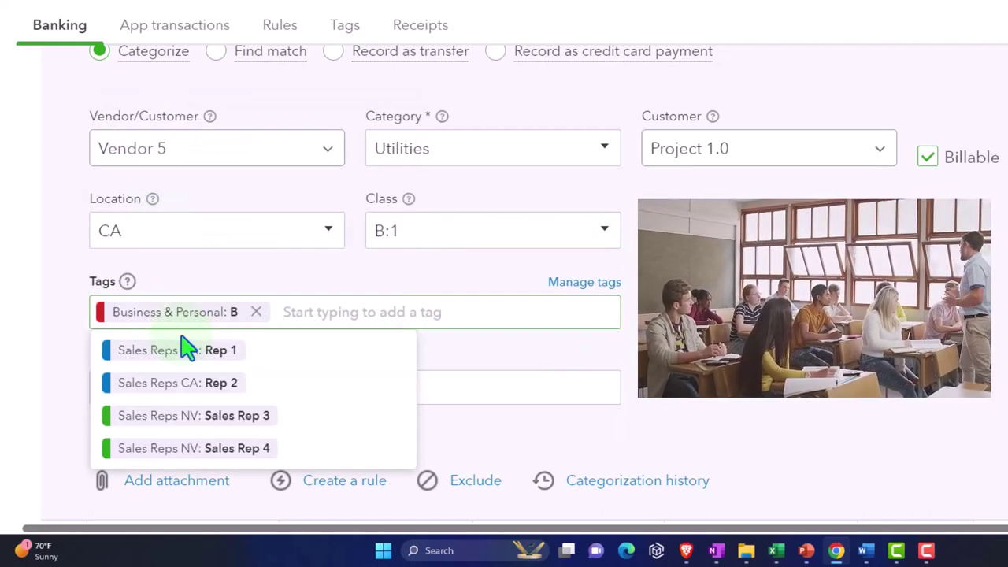
left_click(41, 308)
scroll(43, 307, "down", 1)
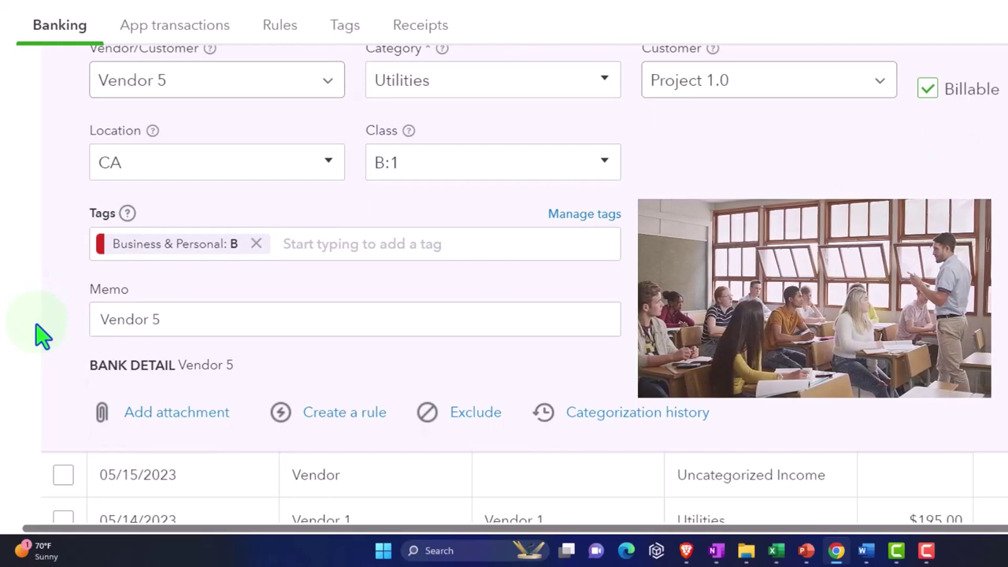
scroll(41, 334, "up", 1)
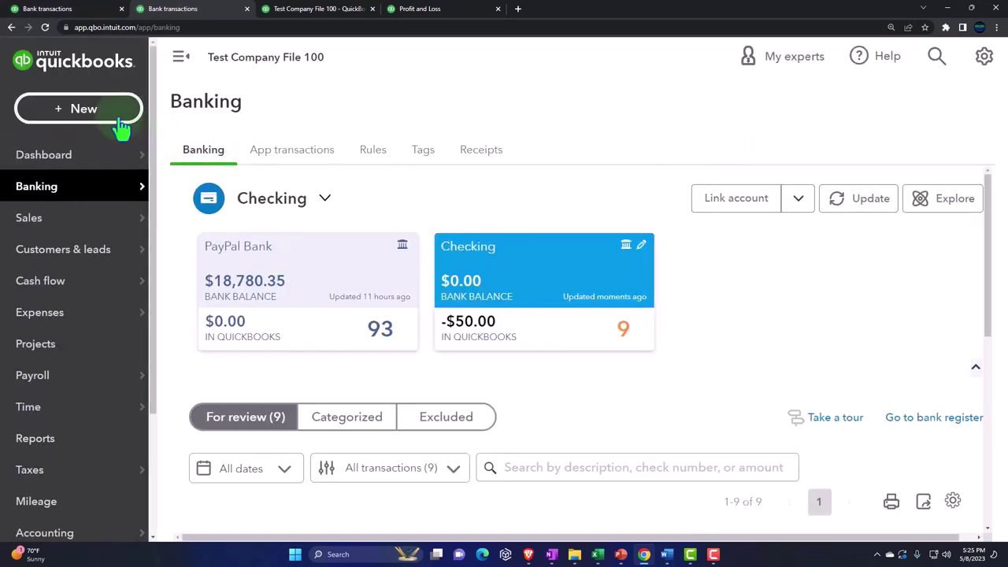
Start a new expense in a duplicate browser tab and choose Vendor 5 as its payee.
left_click(118, 116)
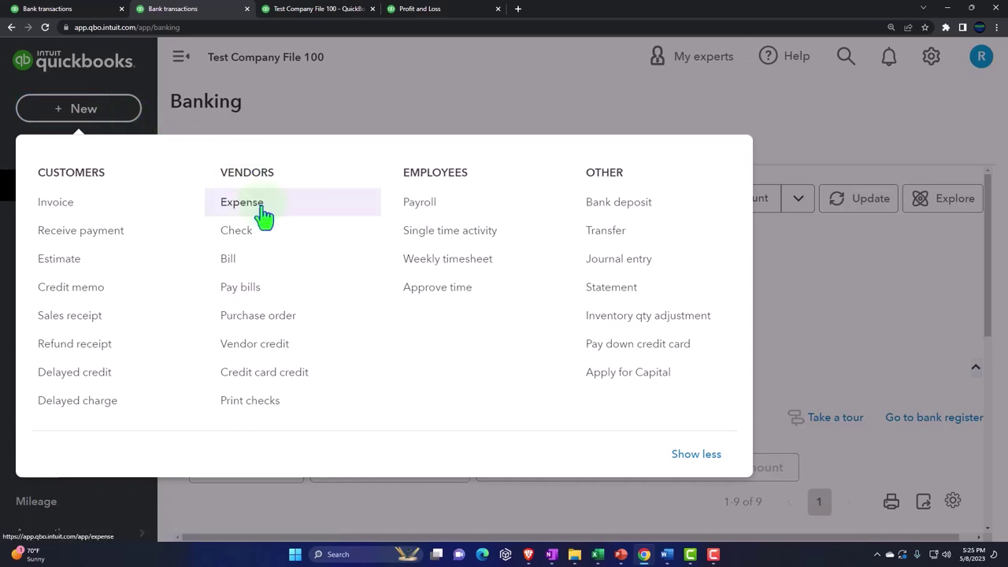
left_click(261, 207)
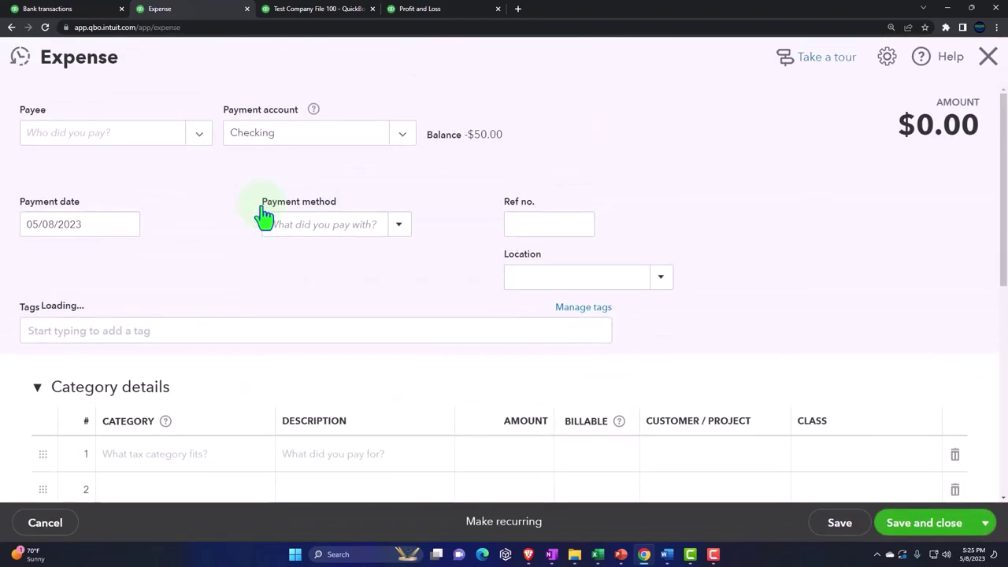
left_click(201, 136)
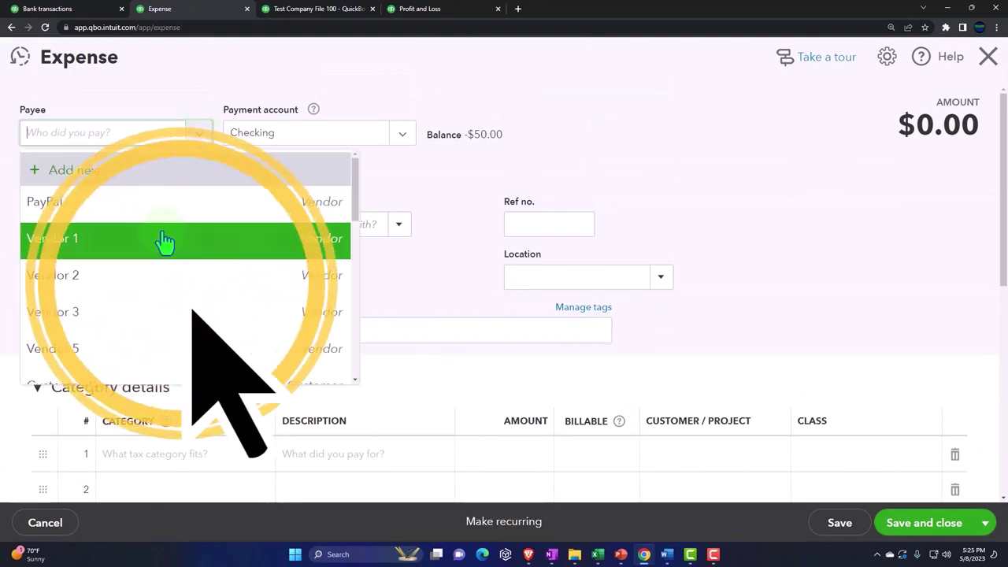
scroll(164, 241, "down", 1)
left_click(113, 294)
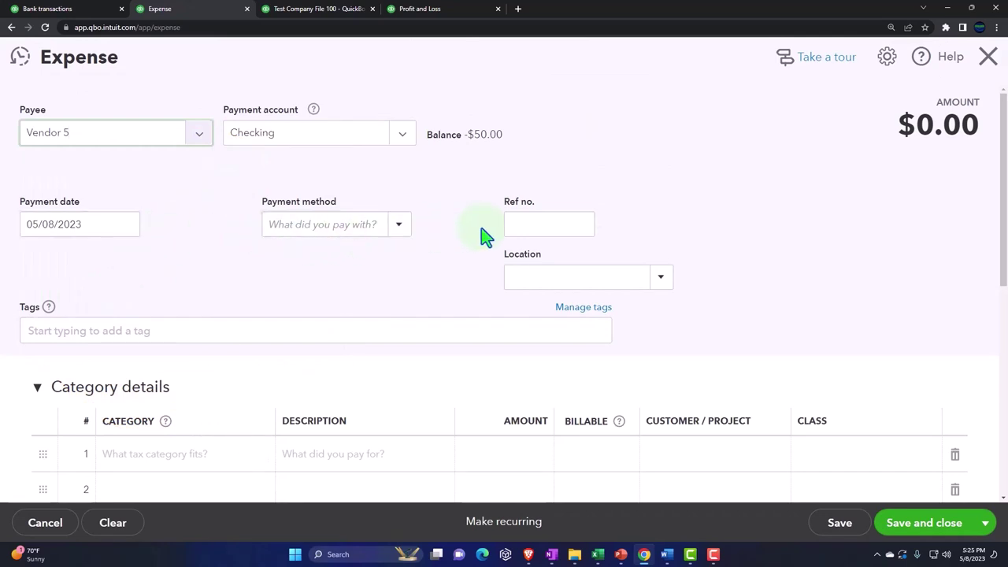
Set the expense's location to L 1 CA under CA and the first category line's category to Utilities.
left_click(662, 282)
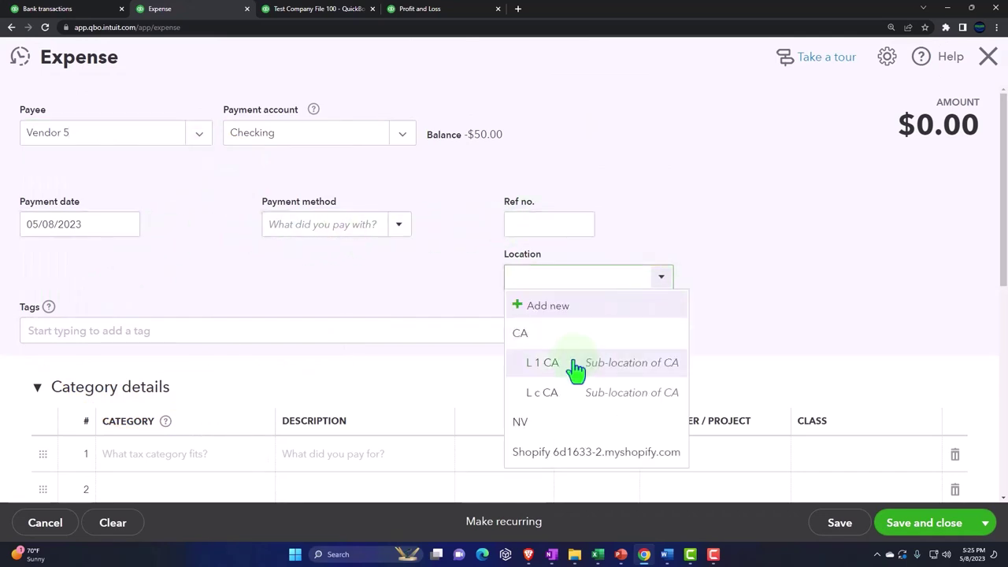
left_click(574, 369)
scroll(488, 381, "down", 2)
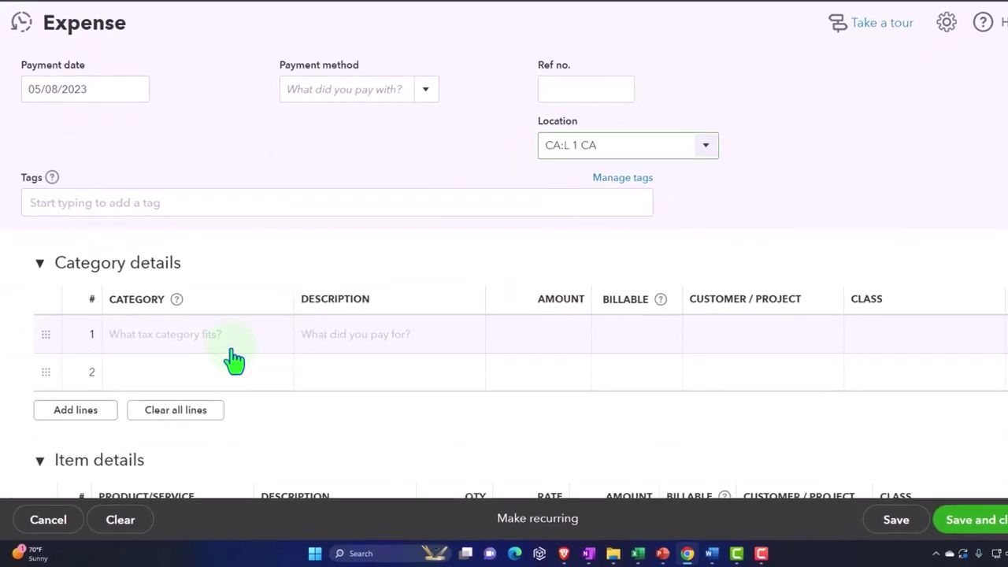
left_click(261, 317)
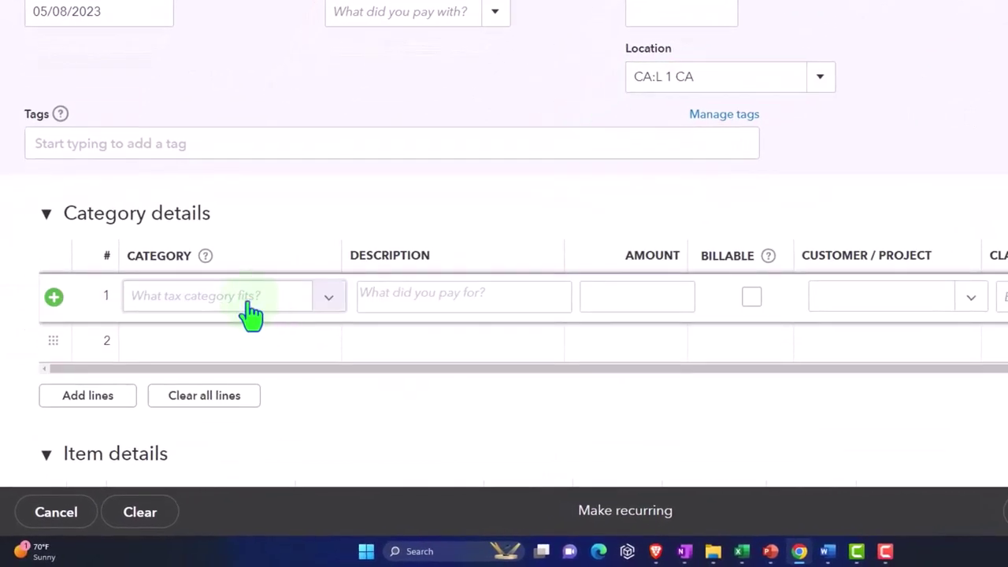
type("ud")
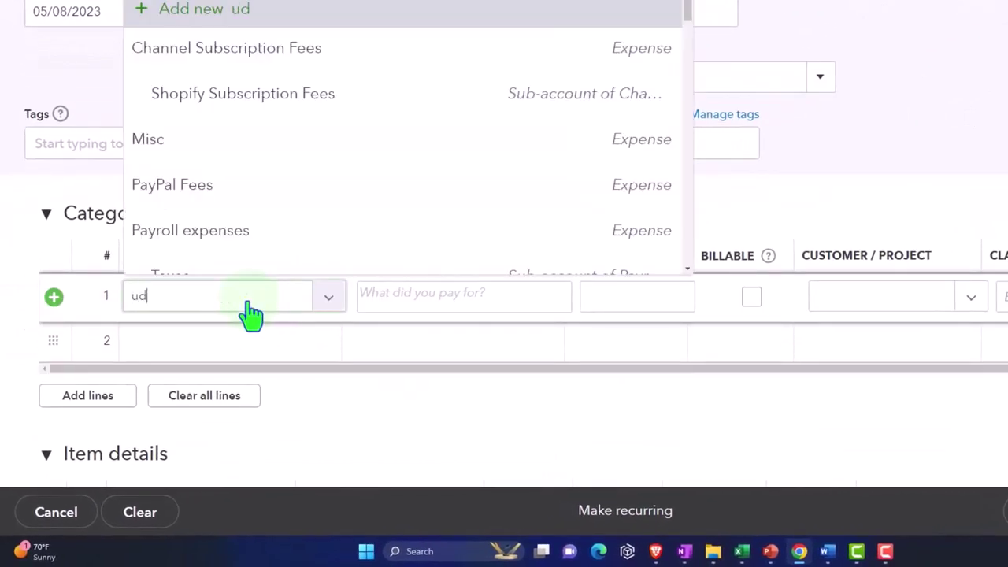
key("BackSpace")
key("BackSpace")
type("ut")
key("Down")
key("Tab")
key("Tab")
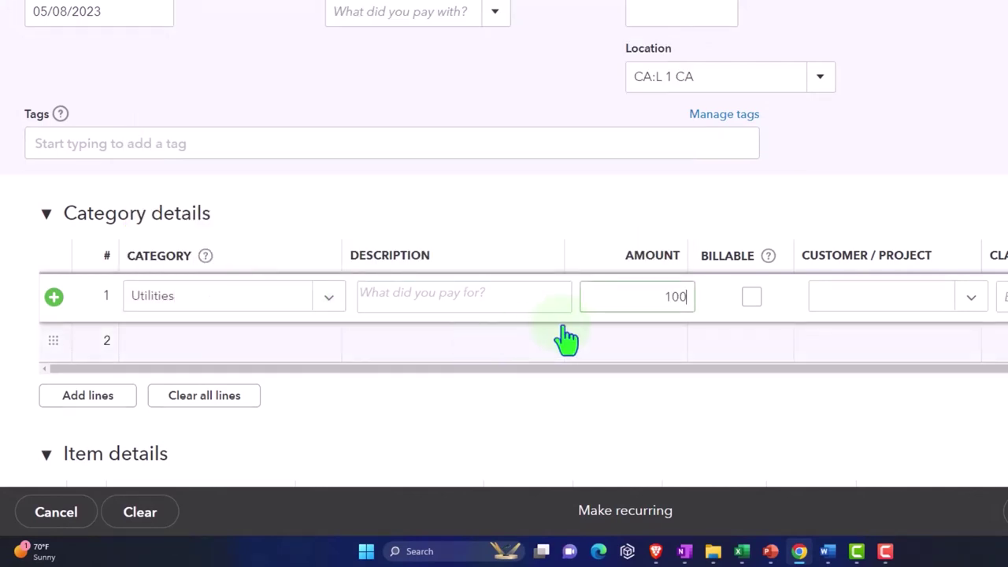
Complete the first expense line with amount 1,000, billable on, Project 1.0 of Customer 1 and sub-class 1 of B.
type("1000")
key("Tab")
left_click(754, 297)
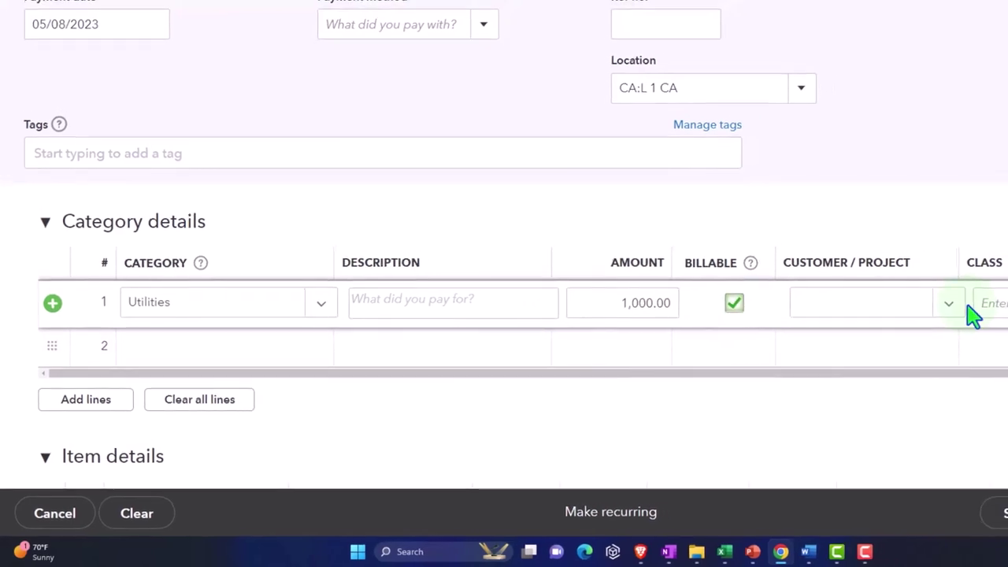
left_click(949, 303)
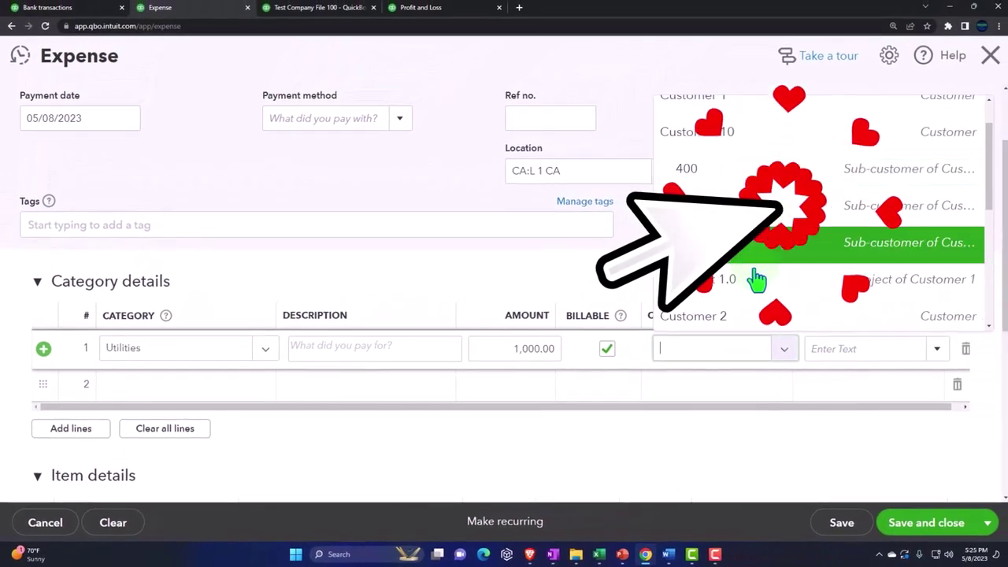
left_click(756, 280)
left_click(938, 353)
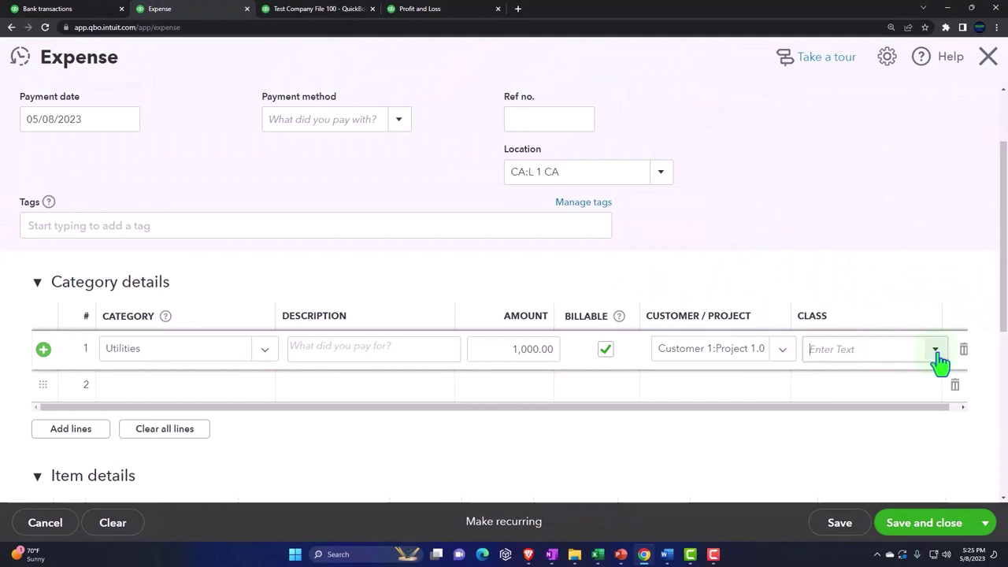
left_click(871, 442)
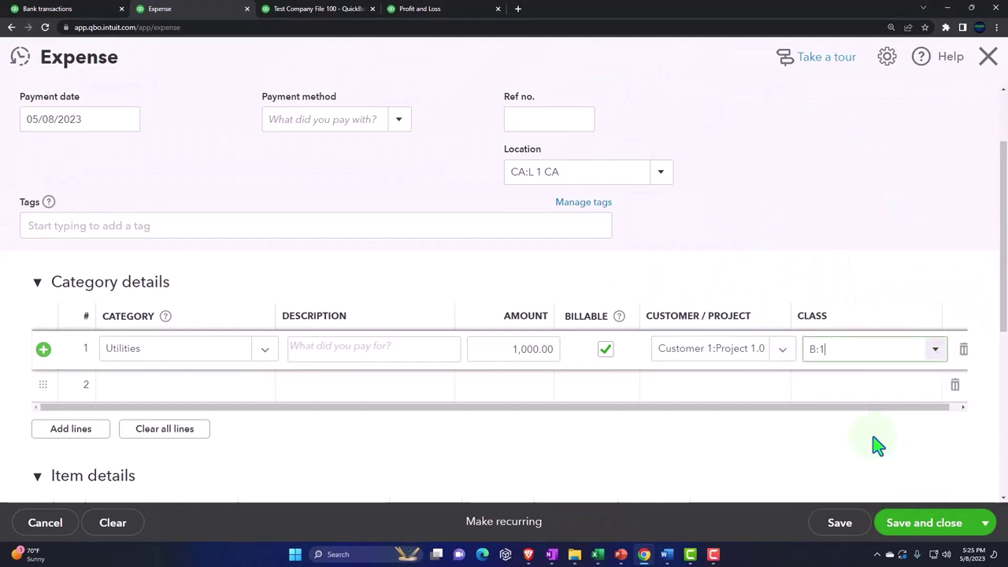
Add a second expense line with category Utilities and amount 500.
left_click(164, 390)
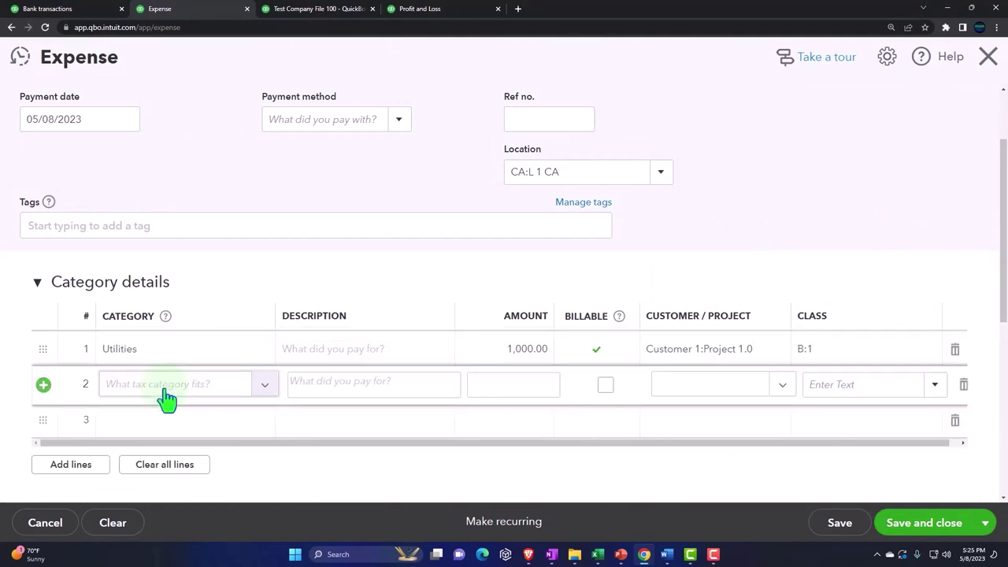
left_click(162, 386)
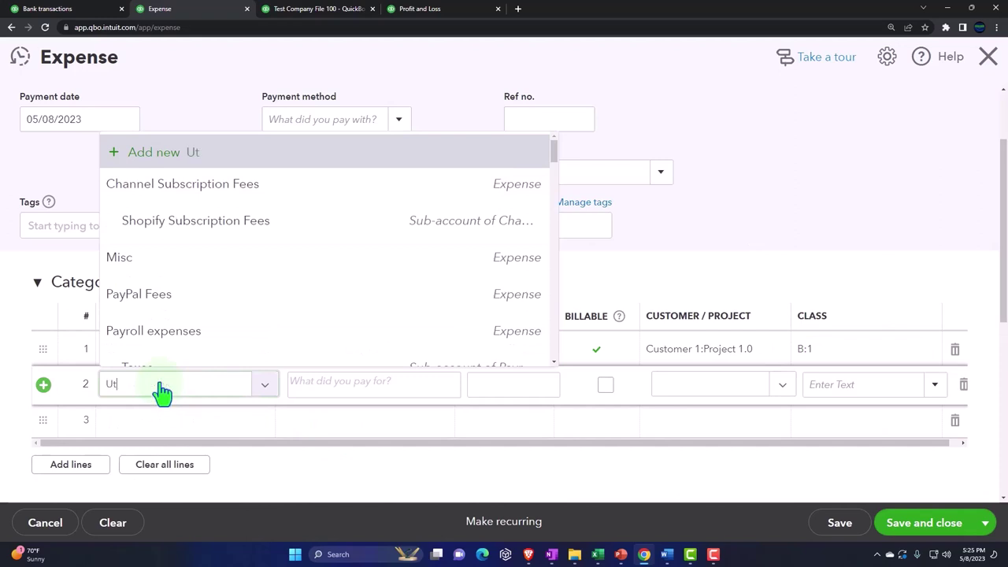
type("Utilities")
key("Tab")
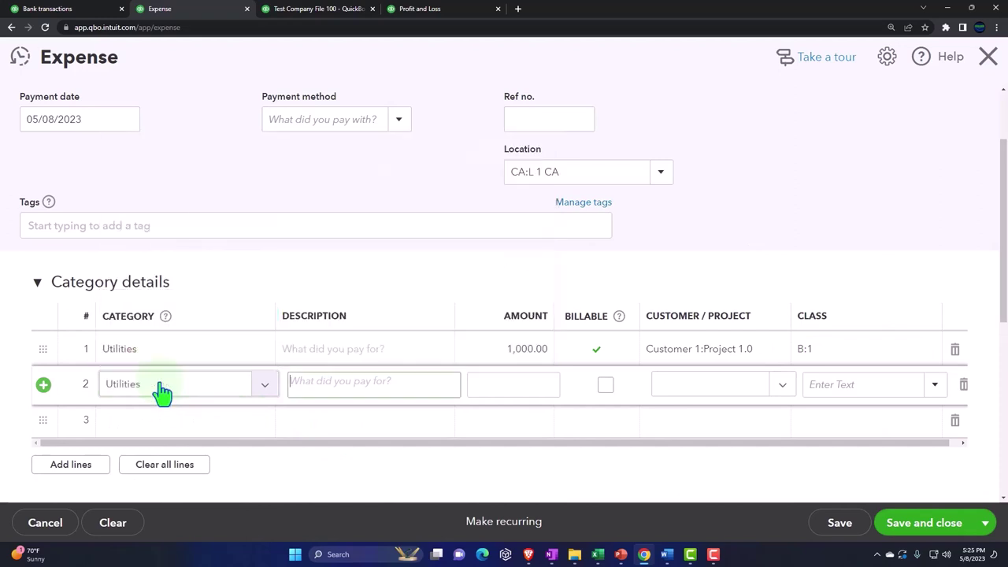
key("Tab")
key("Tab")
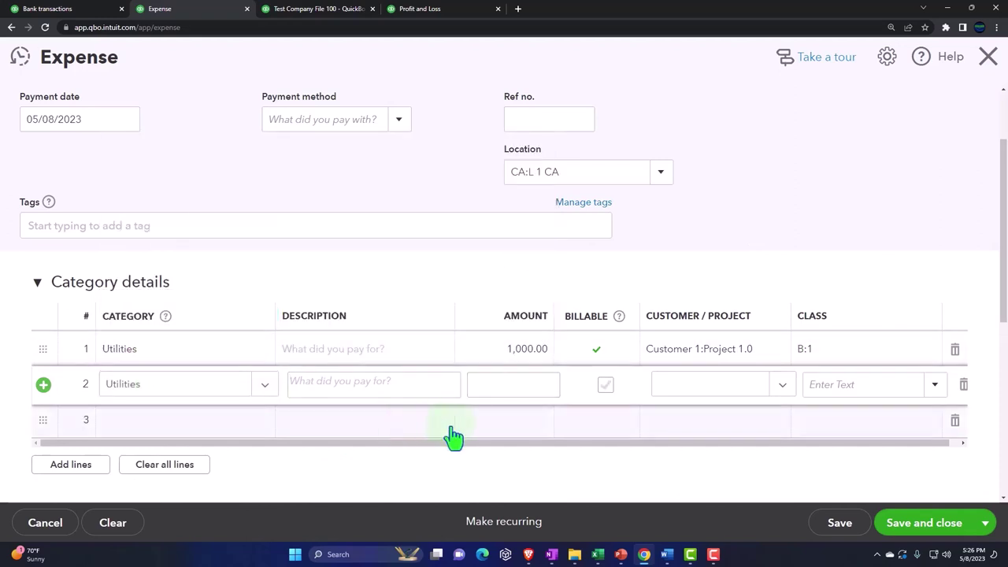
left_click(504, 386)
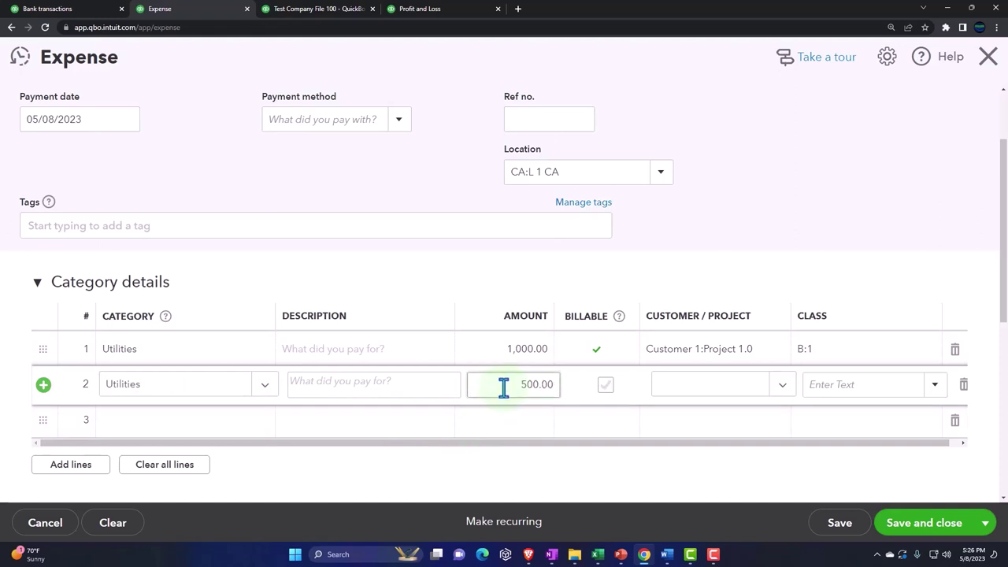
Make the second expense line billable to sub-customer 400 of Customer 1 and assign it sub-class 2 of B.
left_click(783, 390)
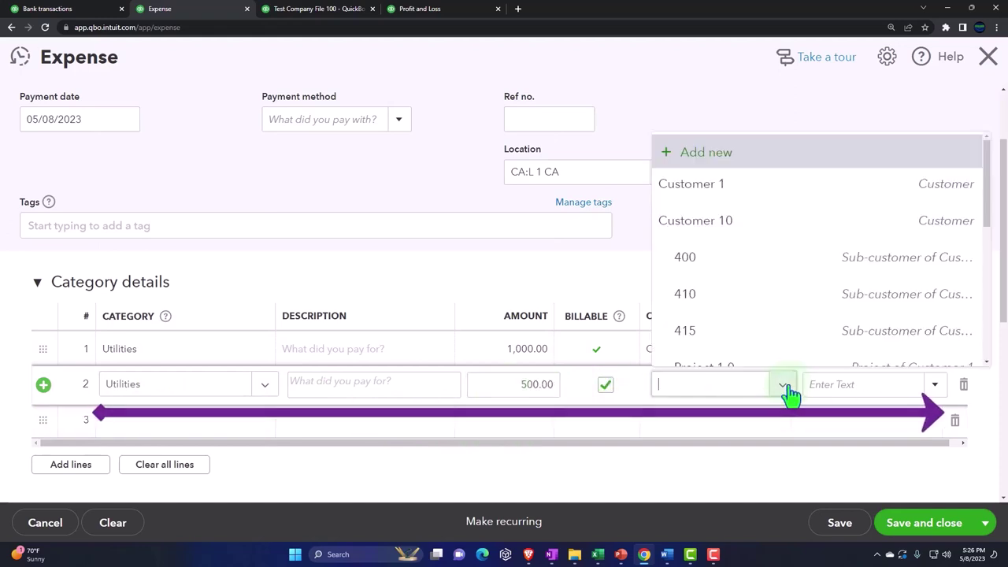
left_click(757, 272)
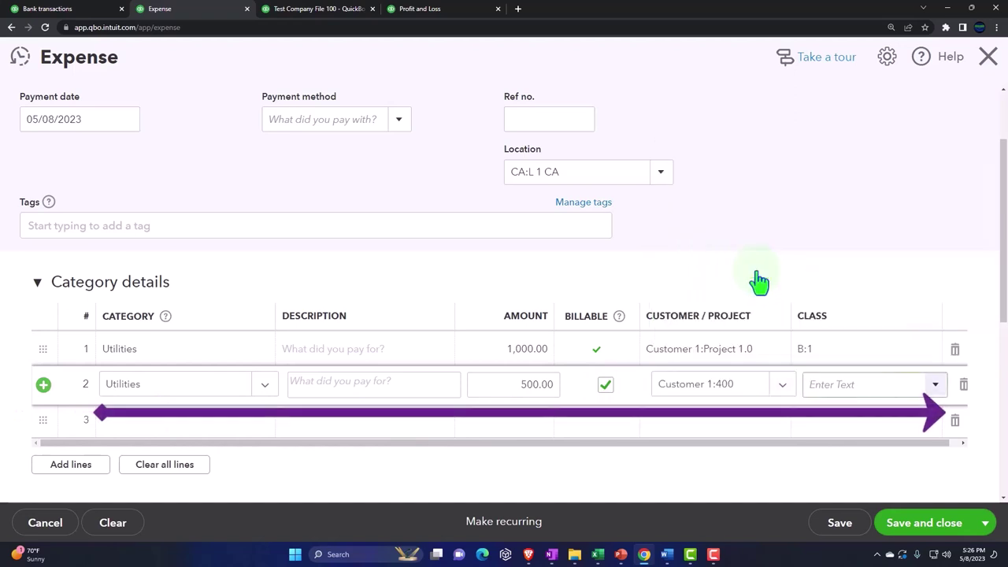
left_click(936, 384)
left_click(866, 341)
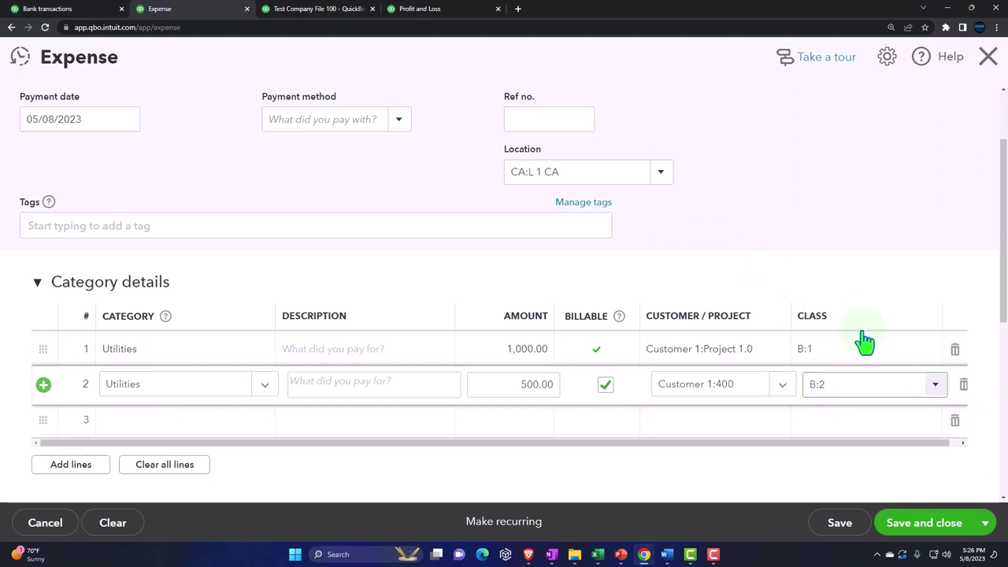
key("Tab")
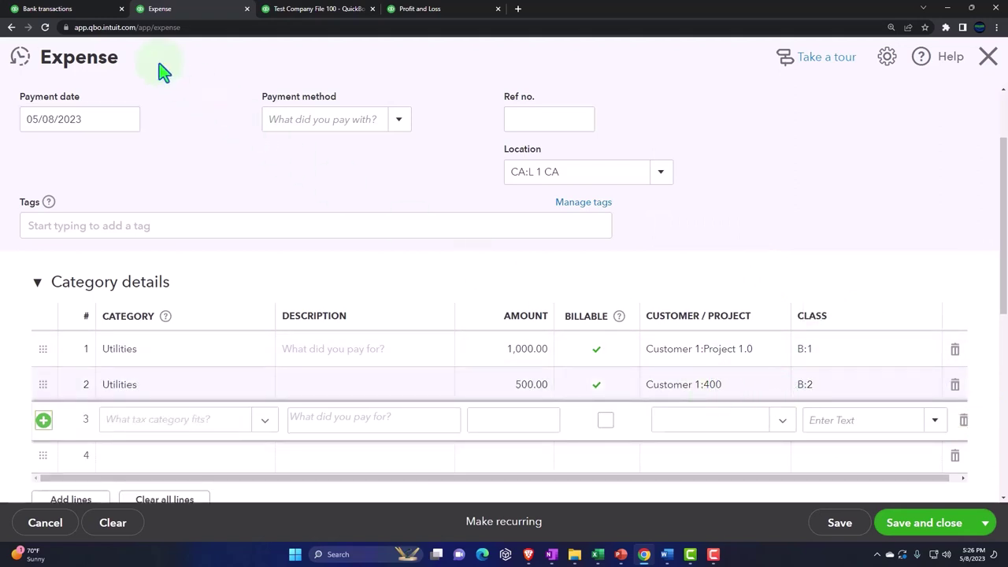
Return to the bank transactions, start splitting the Vendor 5 transaction and set the second split line's category to Utilities.
left_click(75, 11)
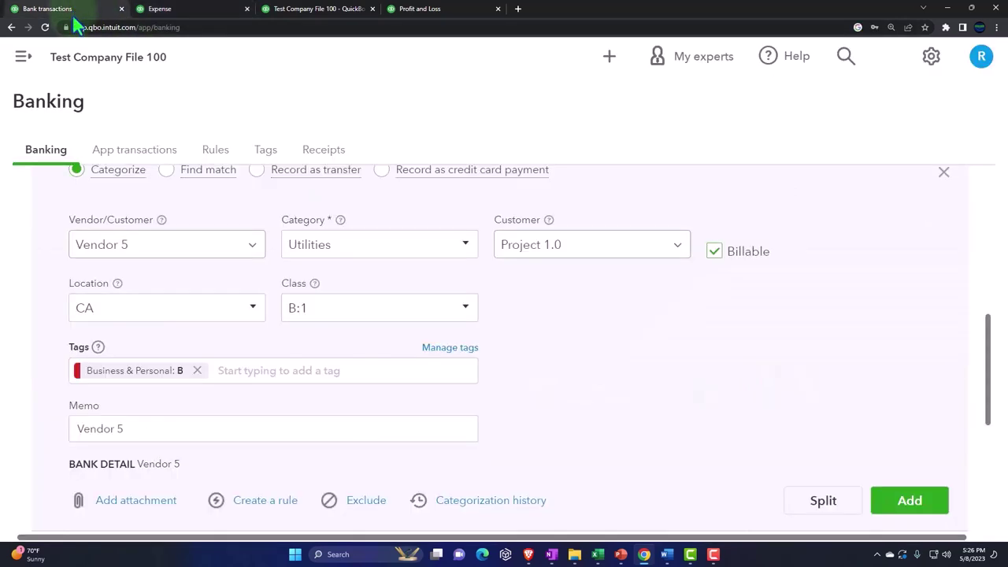
scroll(726, 460, "down", 1)
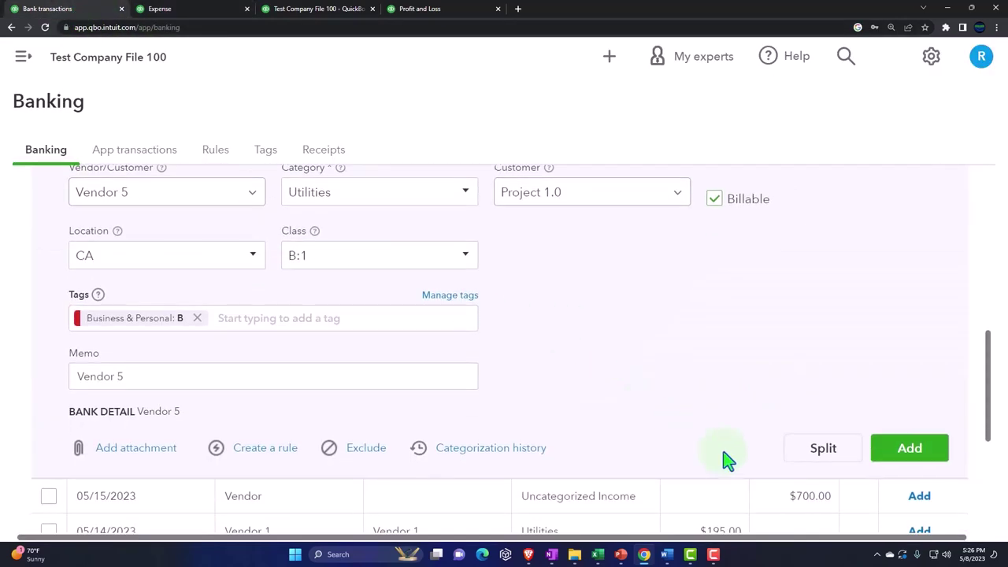
left_click(819, 449)
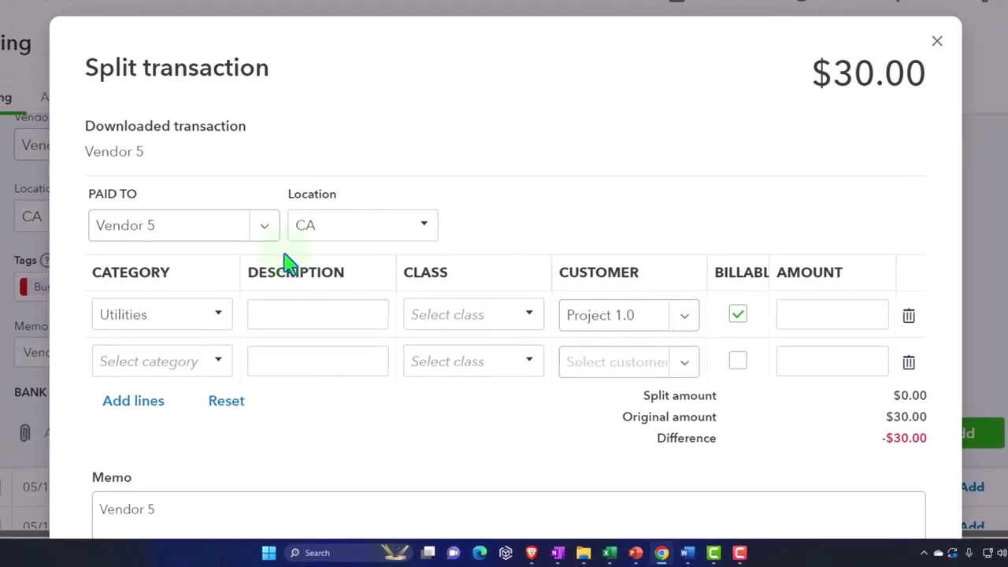
scroll(237, 268, "down", 1)
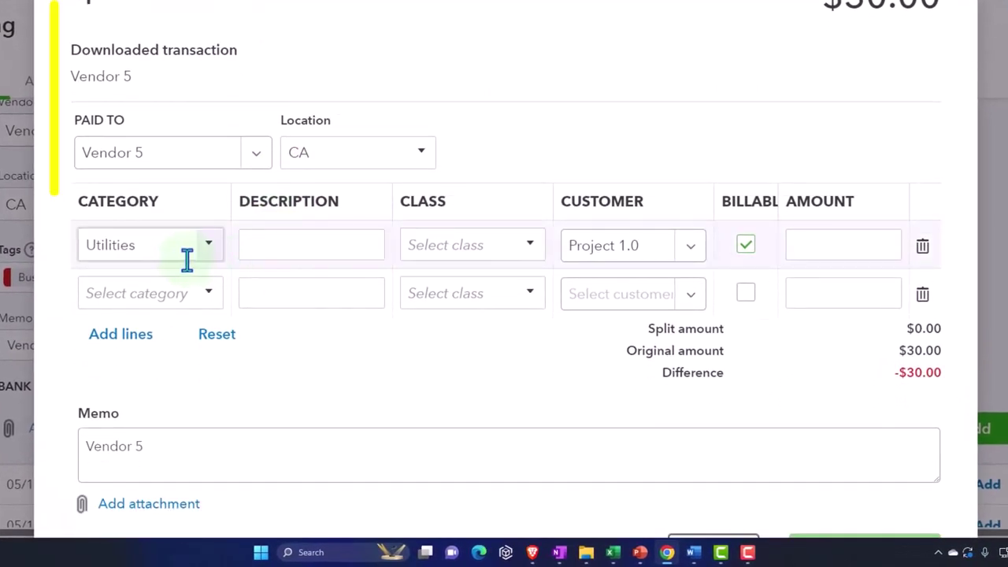
left_click(207, 293)
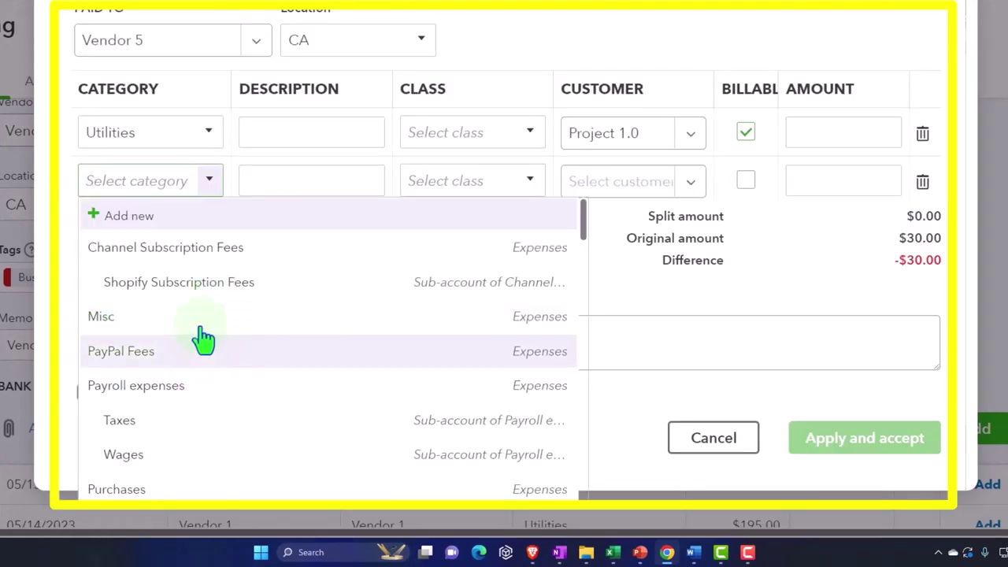
type("Ut")
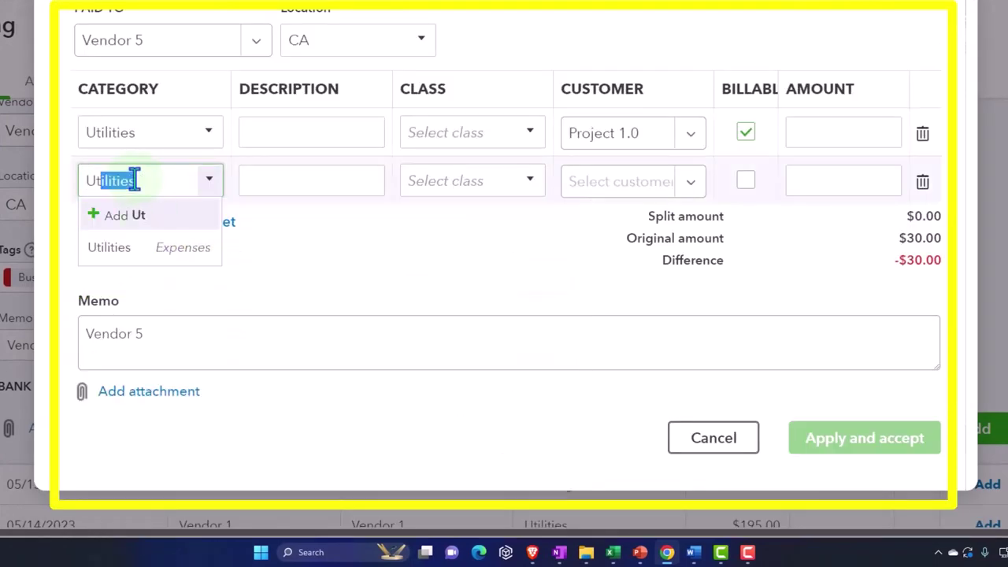
key("Down")
key("Tab")
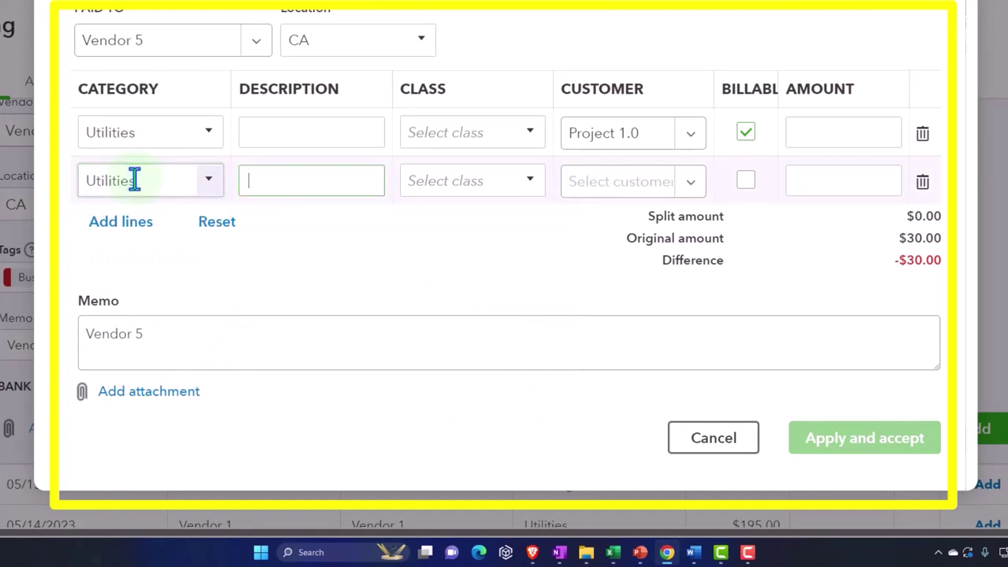
Assign classes B:1 and B:2 to the two split lines and make the second line billable to customer 400.
scroll(449, 244, "up", 1)
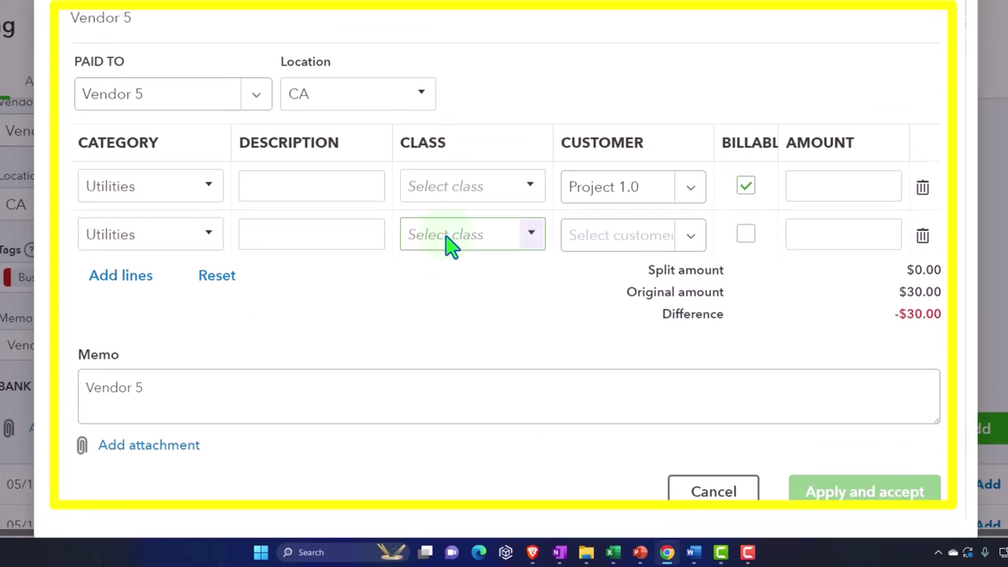
left_click(526, 207)
scroll(526, 205, "down", 1)
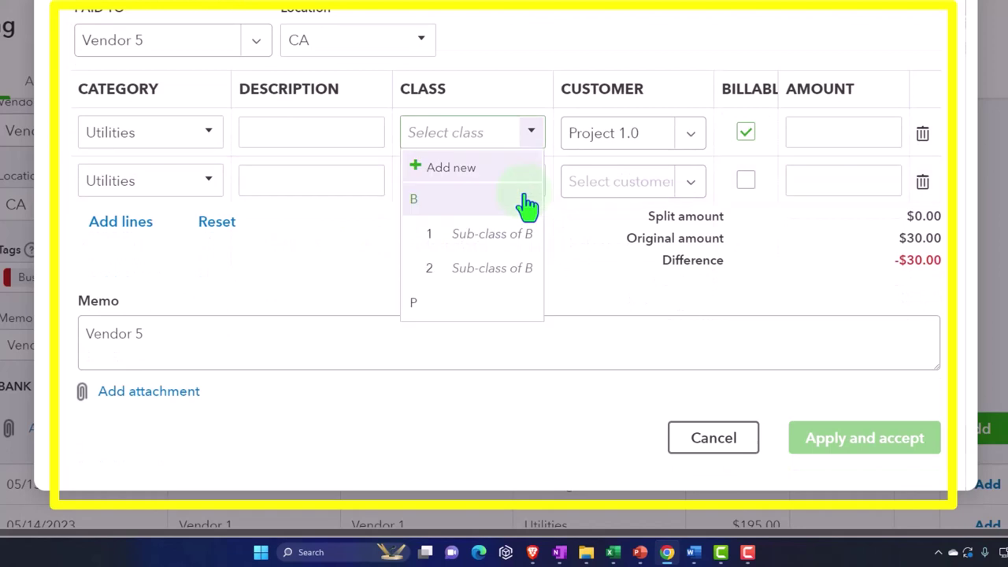
left_click(487, 234)
left_click(531, 183)
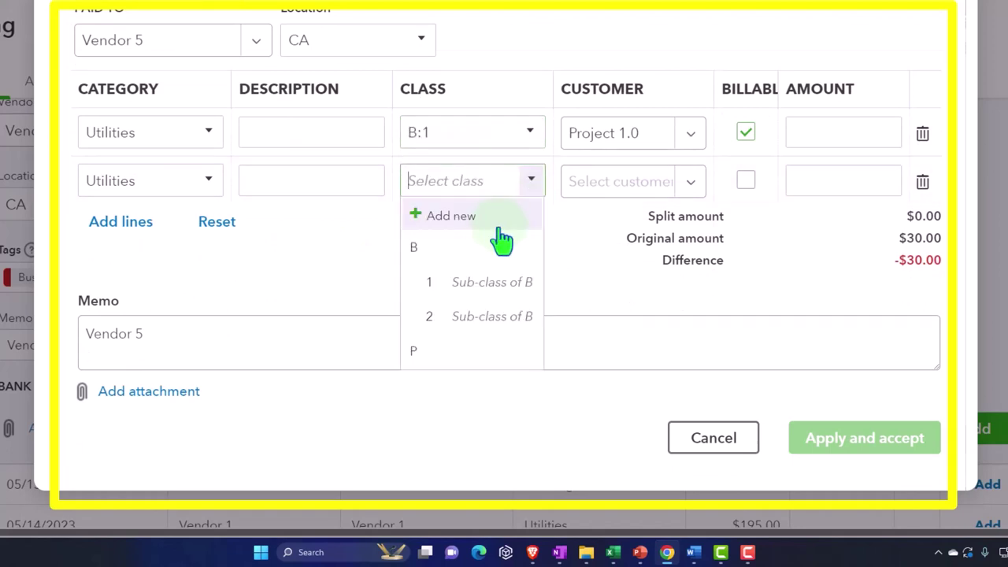
left_click(465, 318)
left_click(691, 189)
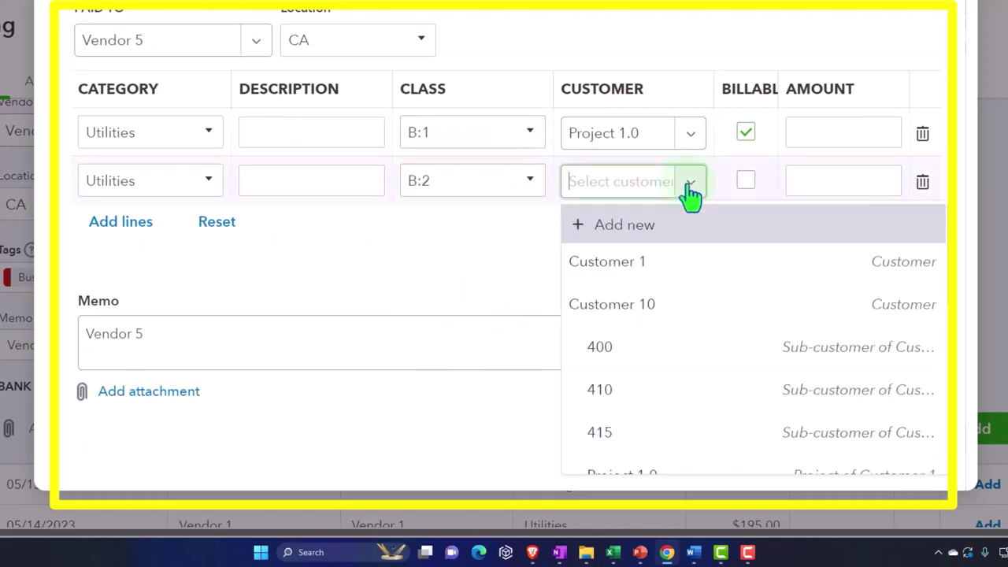
left_click(618, 350)
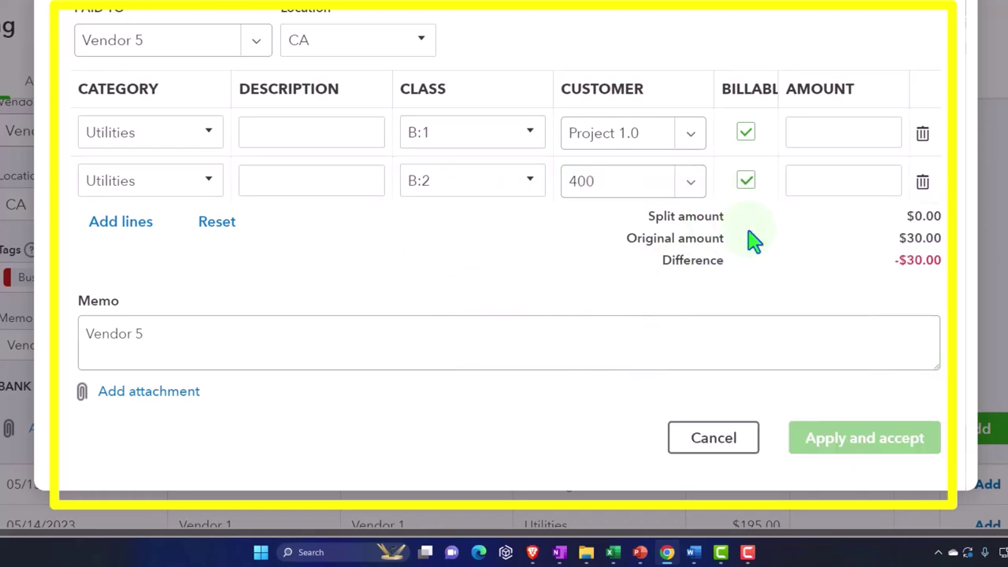
Enter split amounts of 20 for Project 1.0 and 10 for customer 400, and apply and accept the split.
left_click(813, 133)
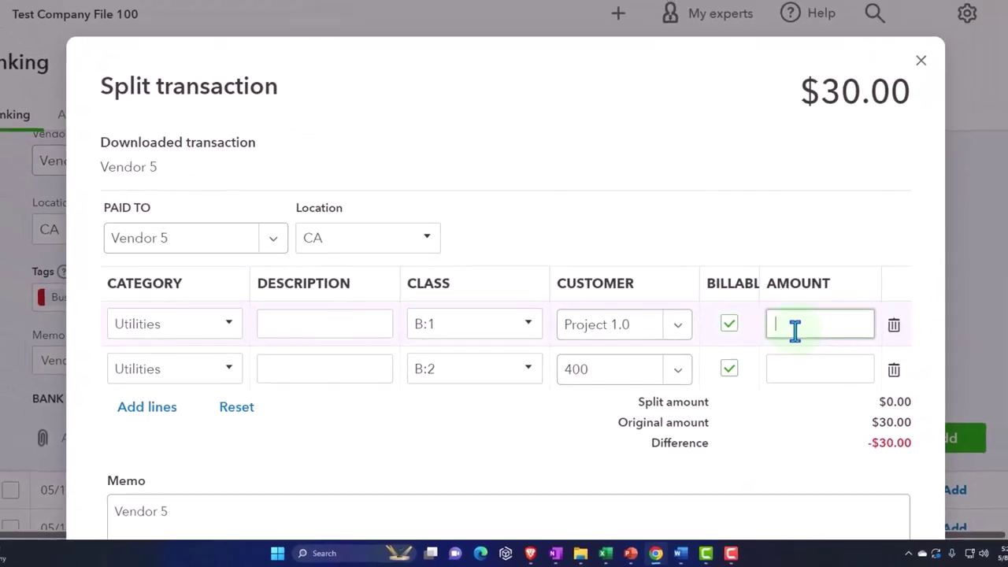
type("20")
left_click(791, 383)
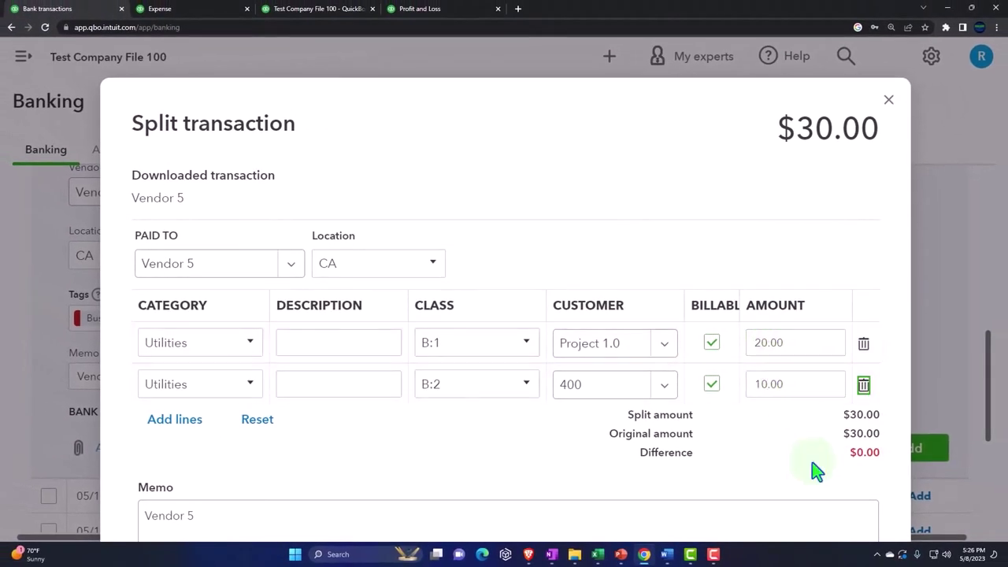
scroll(855, 478, "down", 2)
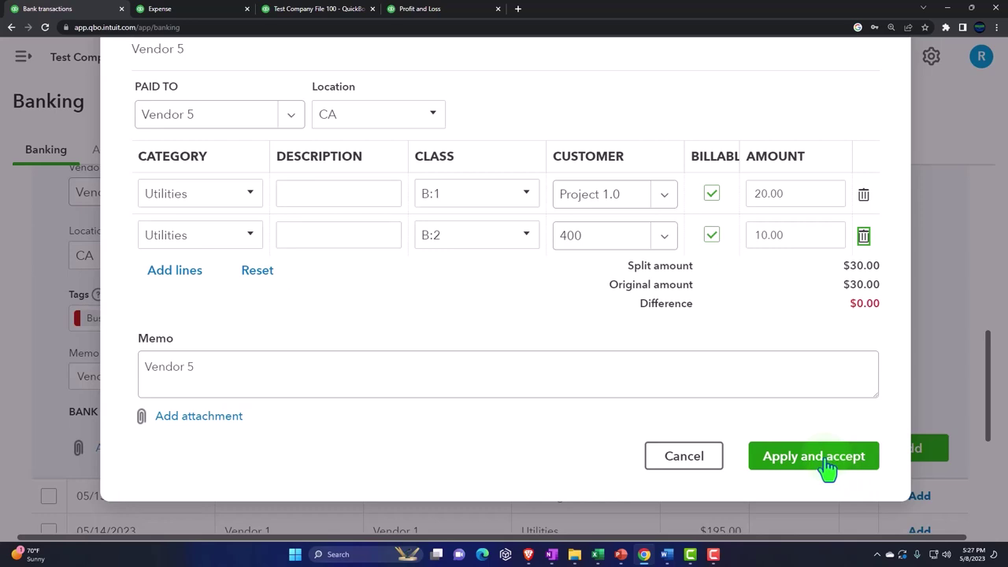
scroll(827, 468, "up", 2)
scroll(824, 468, "down", 2)
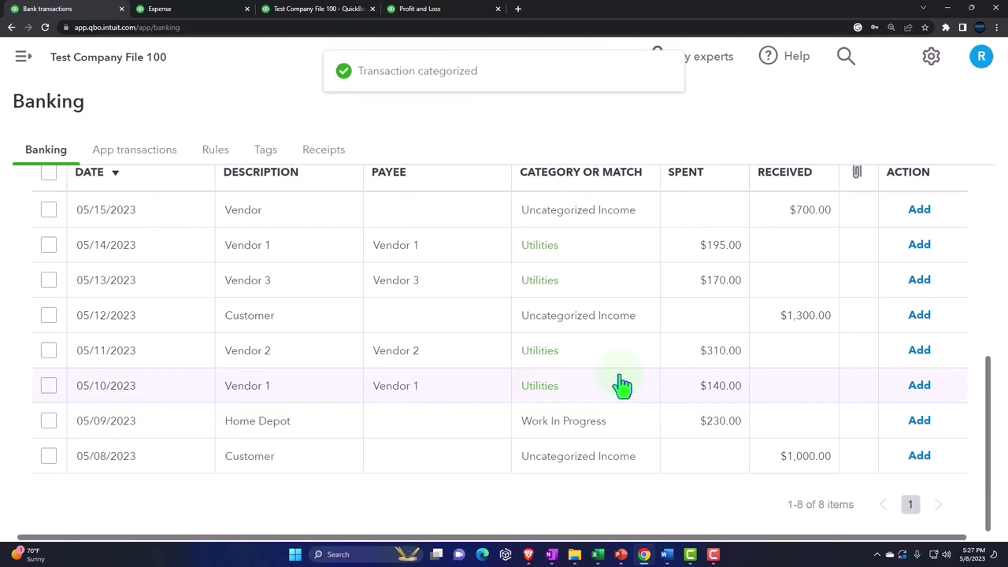
Drill down from the balance sheet's Checking balance to the 05/17/2023 Vendor 5 expense and compare its lines with the unsaved expense form.
left_click(309, 11)
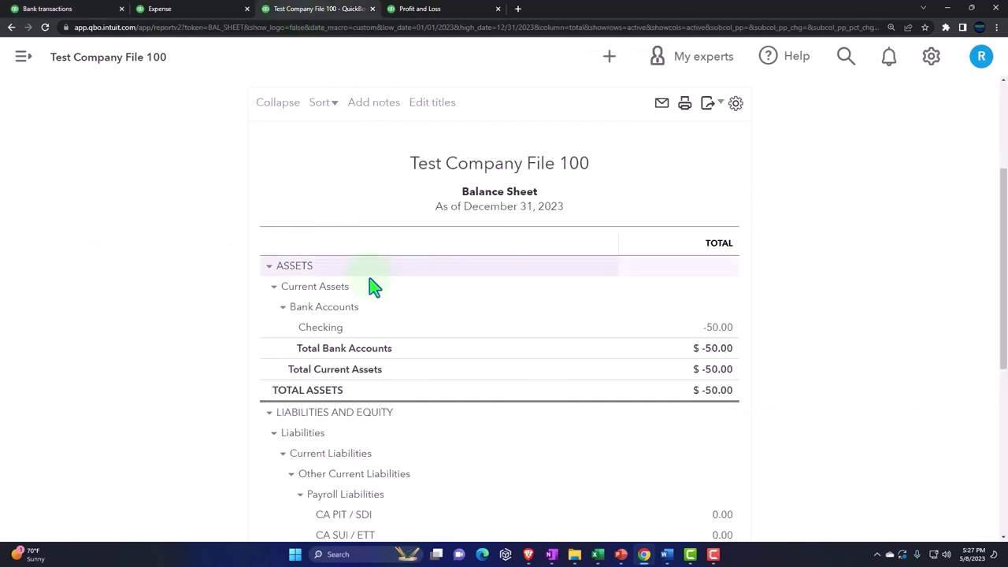
scroll(394, 283, "up", 3)
scroll(653, 251, "down", 3)
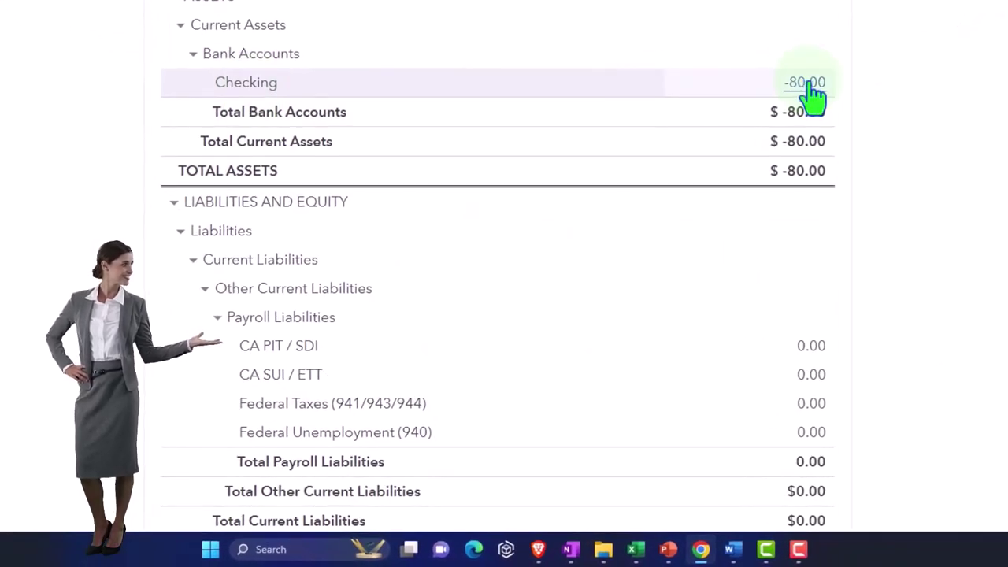
left_click(807, 84)
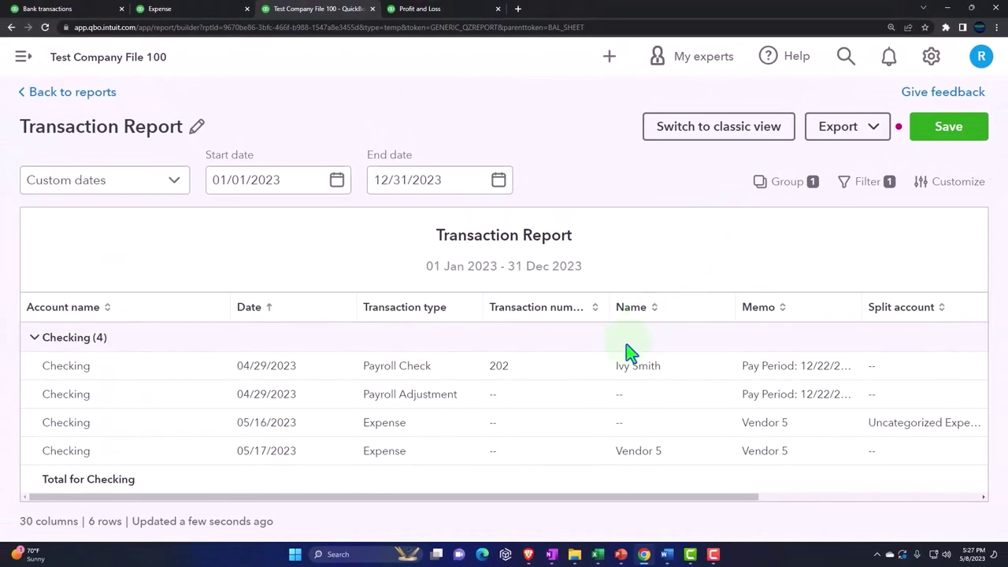
key("ctrl+minus")
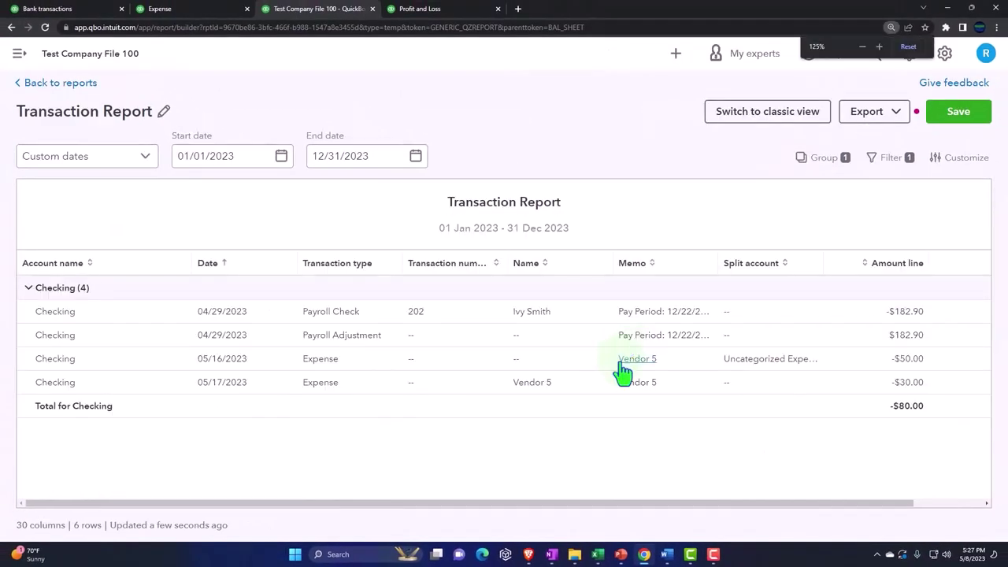
left_click(899, 388)
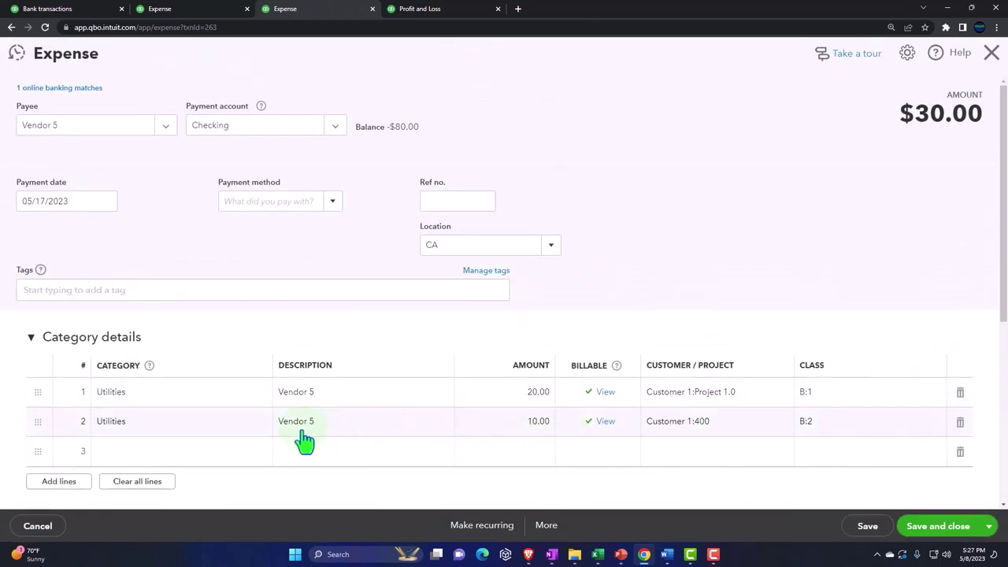
left_click(191, 17)
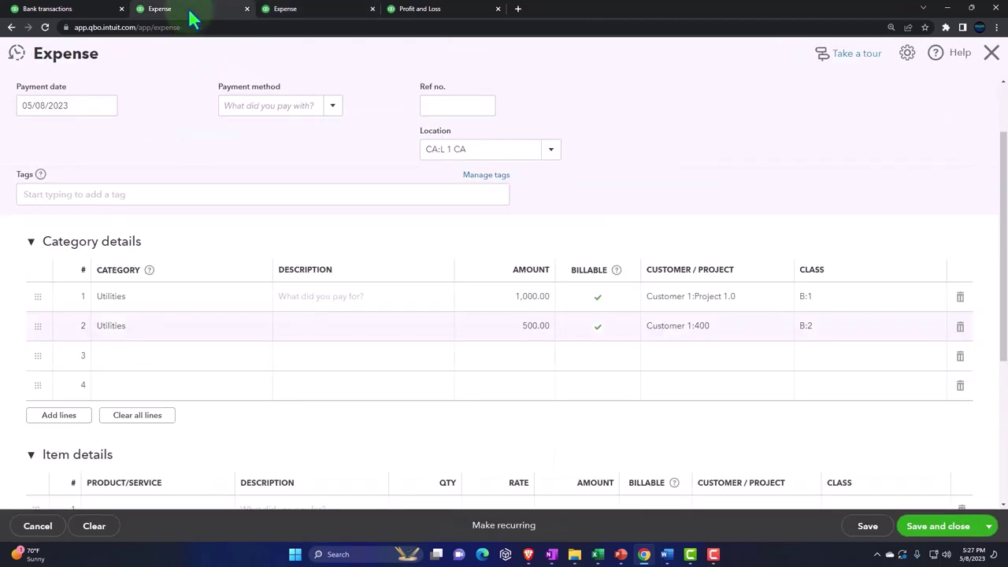
left_click(299, 18)
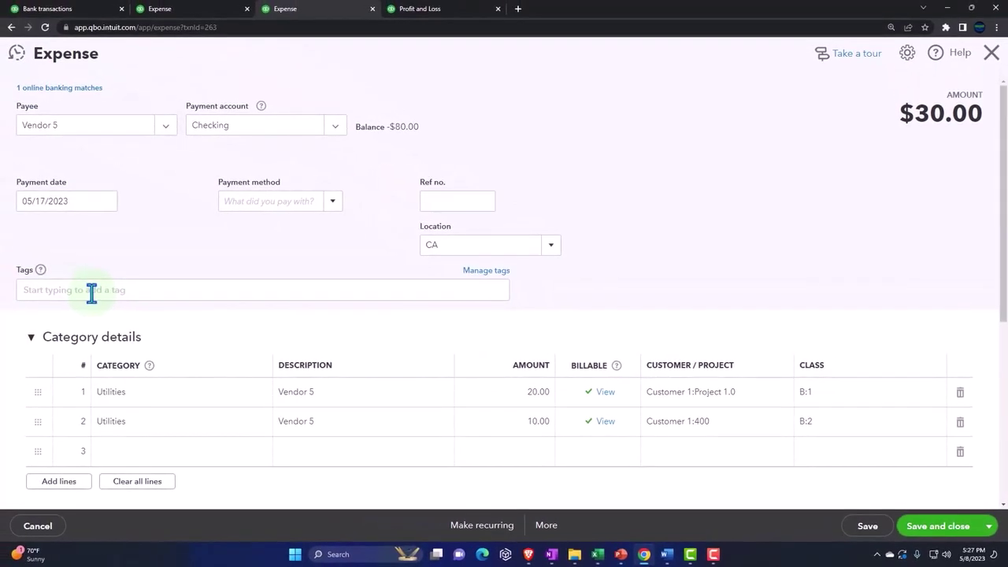
Add the Business & Personal: B tag to the 05/17/2023 Vendor 5 expense, then save and close it.
left_click(92, 293)
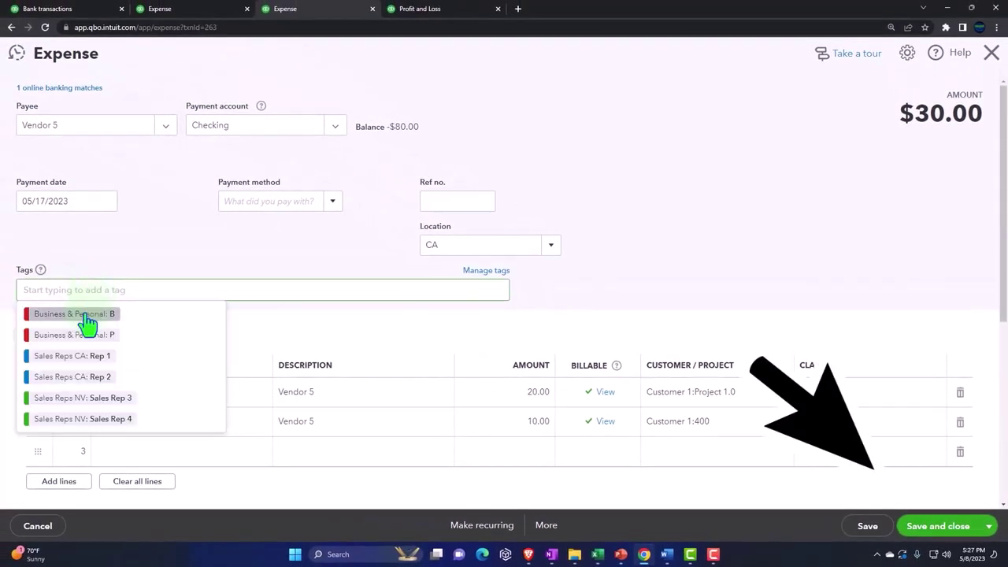
left_click(86, 319)
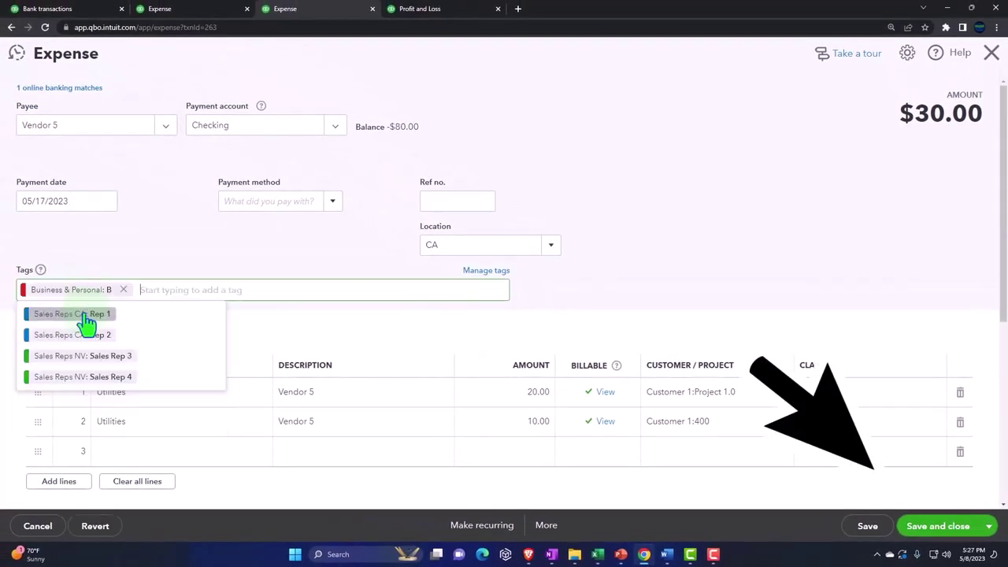
left_click(951, 533)
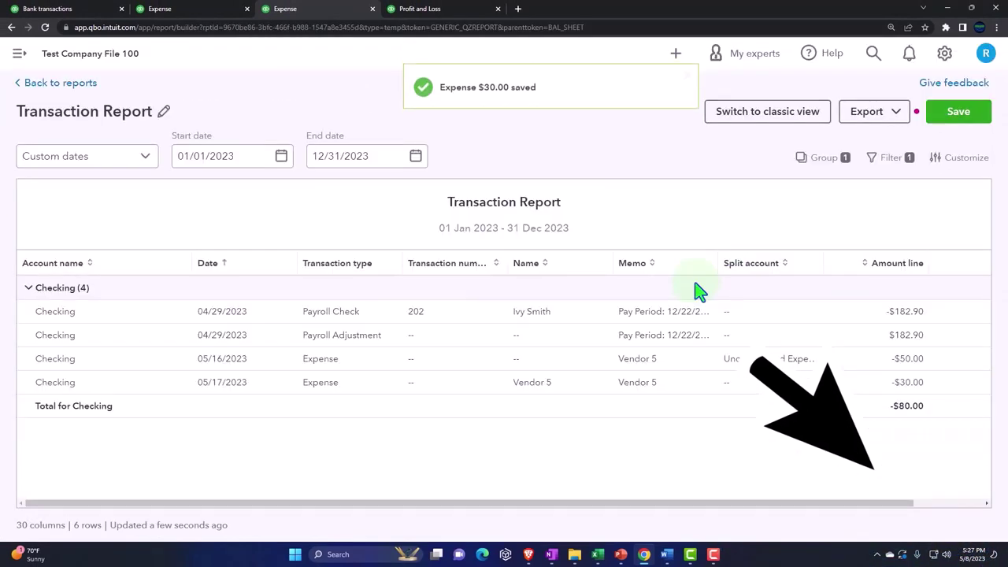
Leave the transaction report without saving it and run the balance sheet with columns displayed by Locations.
left_click(61, 84)
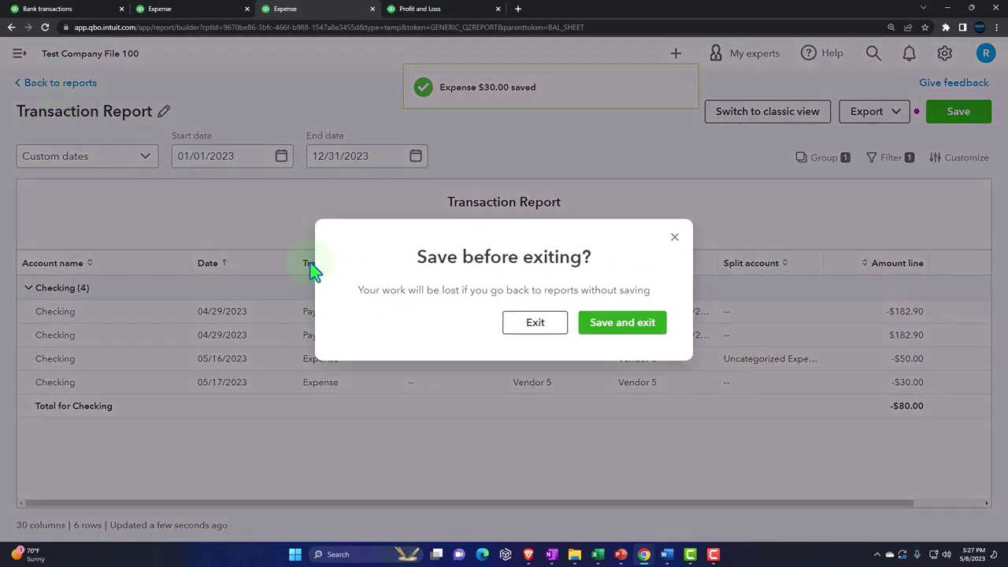
left_click(538, 325)
scroll(520, 429, "up", 3)
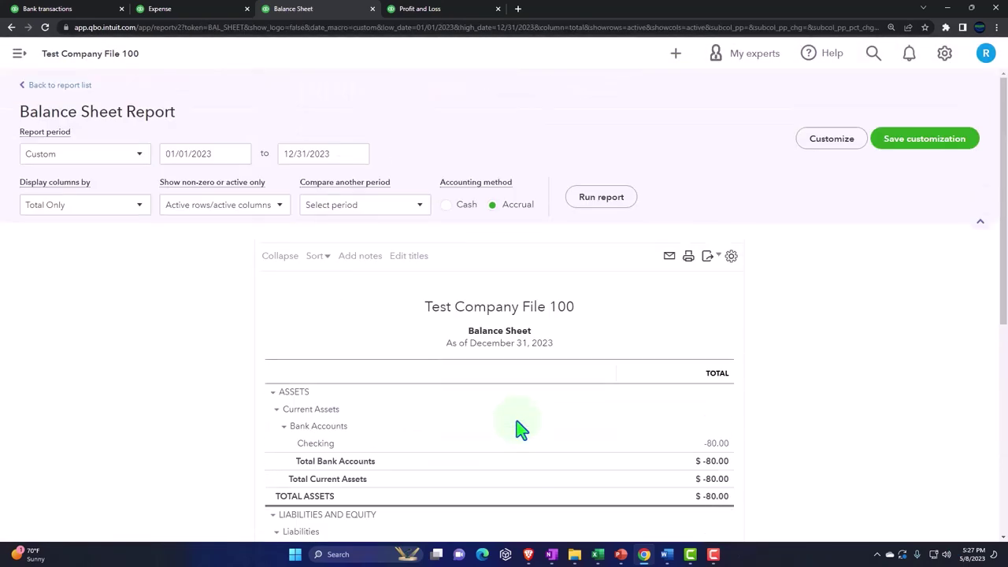
left_click(138, 206)
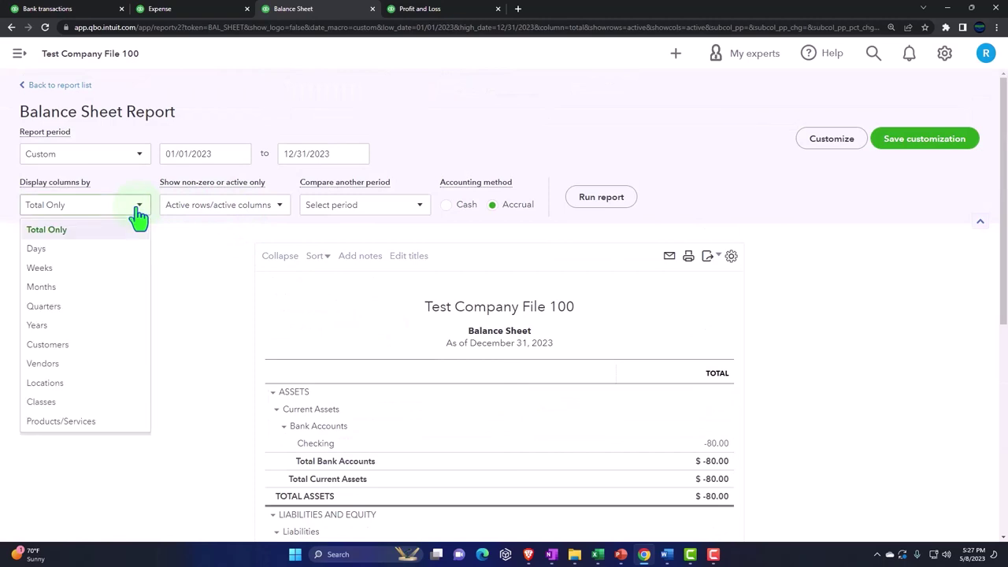
left_click(79, 384)
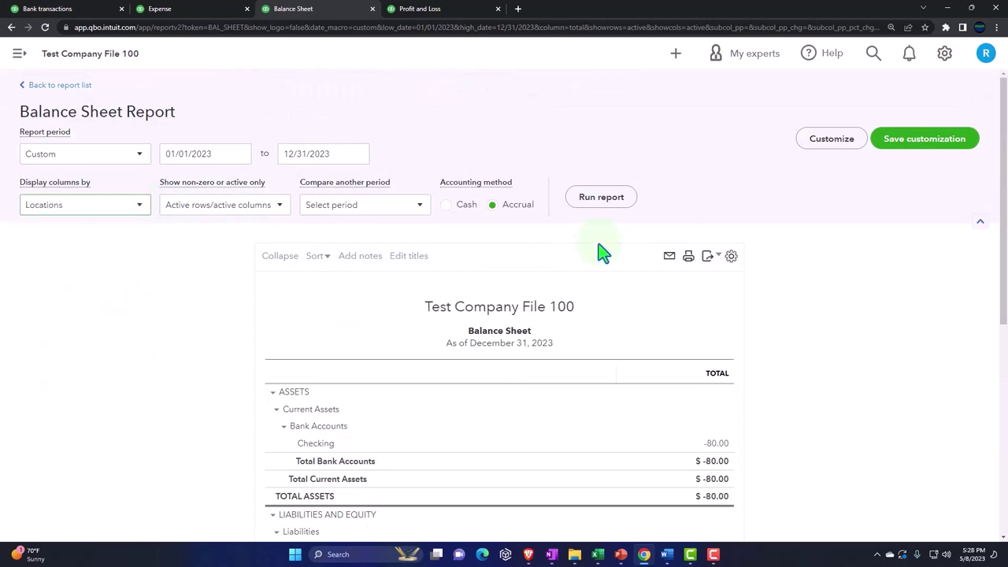
left_click(612, 204)
scroll(596, 304, "down", 2)
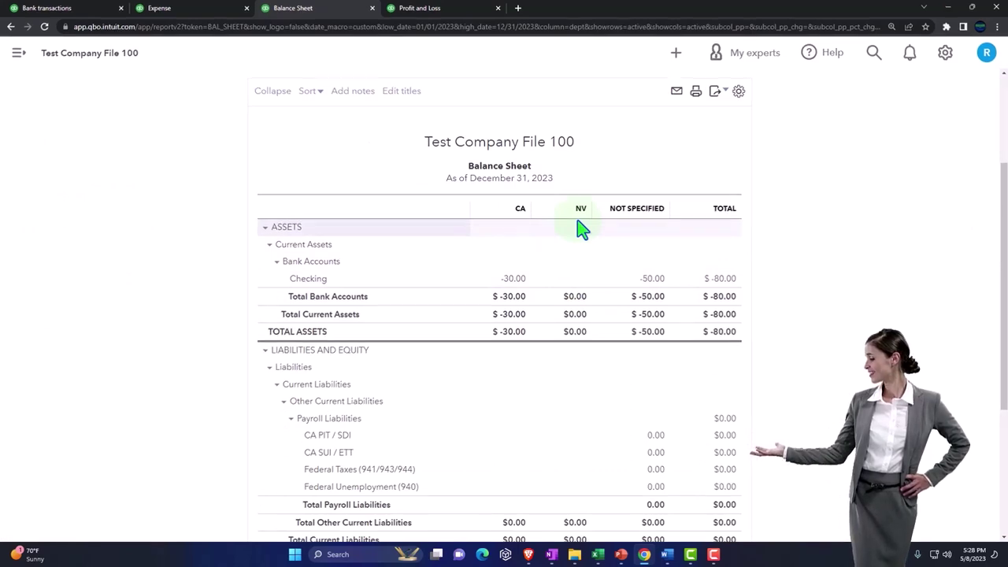
scroll(581, 227, "down", 2)
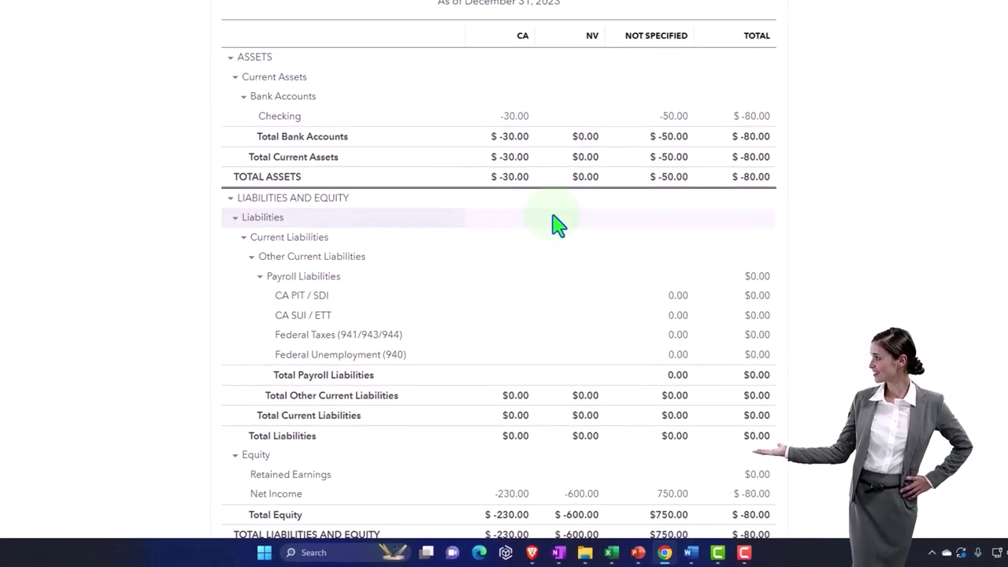
Run the balance sheet with columns displayed by Classes and examine how the Checking balance is allocated.
key("ctrl+plus")
key("ctrl+plus")
key("ctrl+plus")
scroll(543, 272, "up", 5)
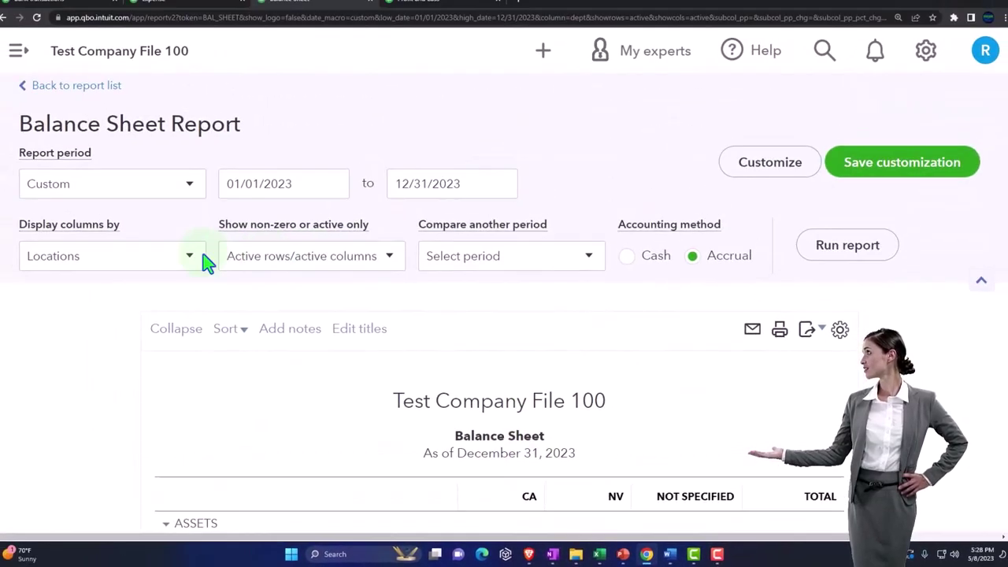
left_click(191, 262)
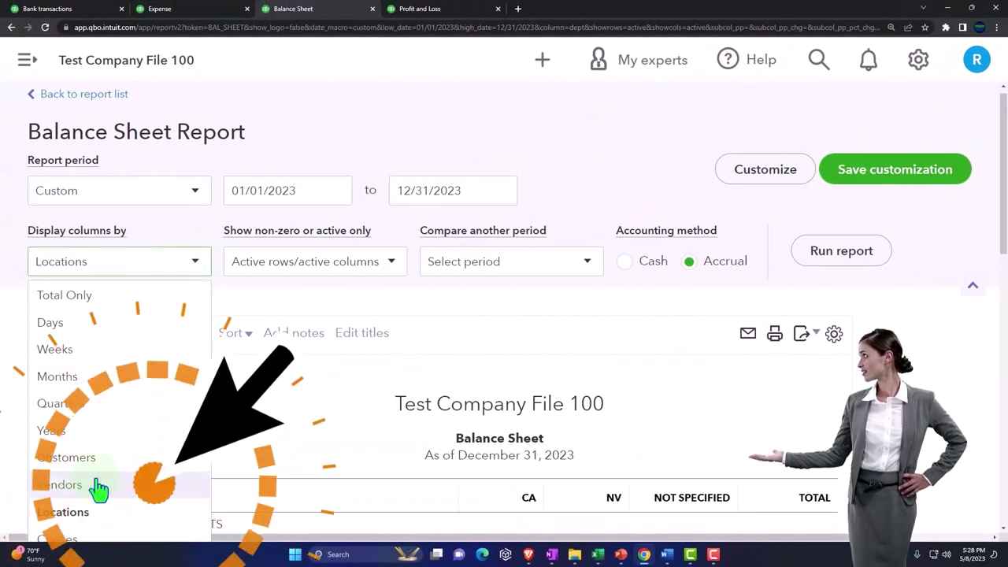
key("ctrl+minus")
left_click(76, 475)
left_click(720, 224)
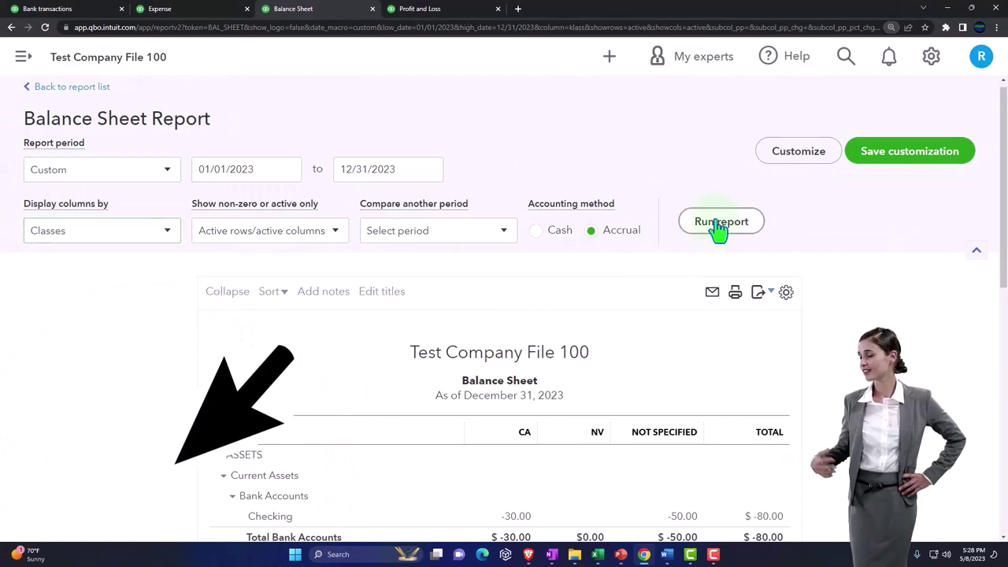
scroll(720, 225, "down", 2)
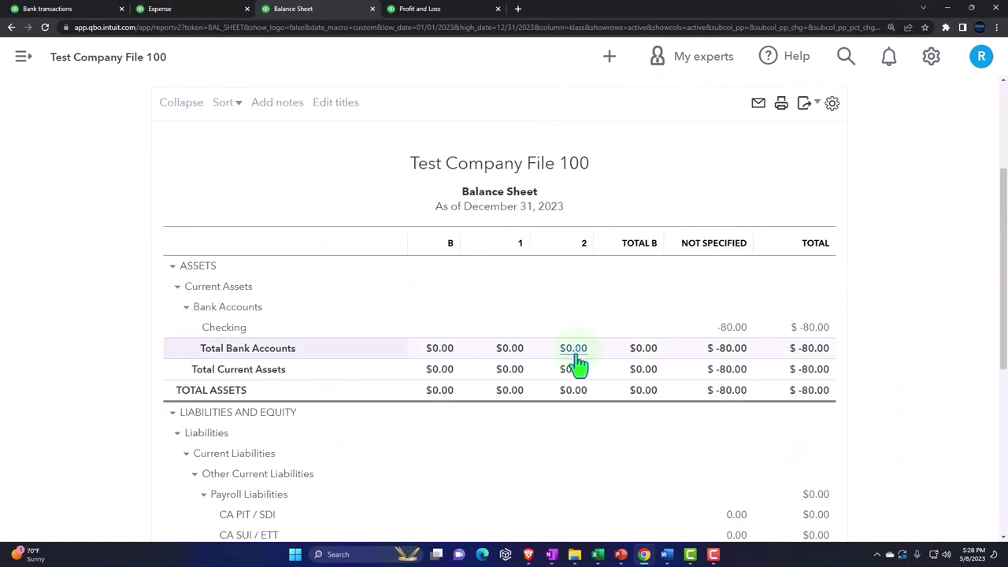
scroll(576, 363, "down", 3)
scroll(675, 320, "up", 2)
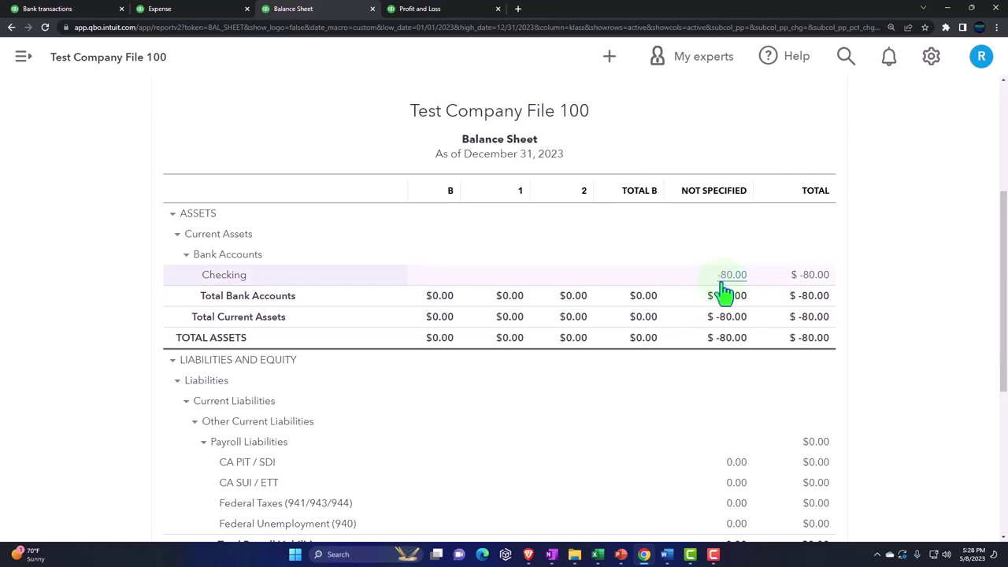
Run the balance sheet again with columns displayed by Customers.
scroll(723, 296, "up", 3)
left_click(167, 202)
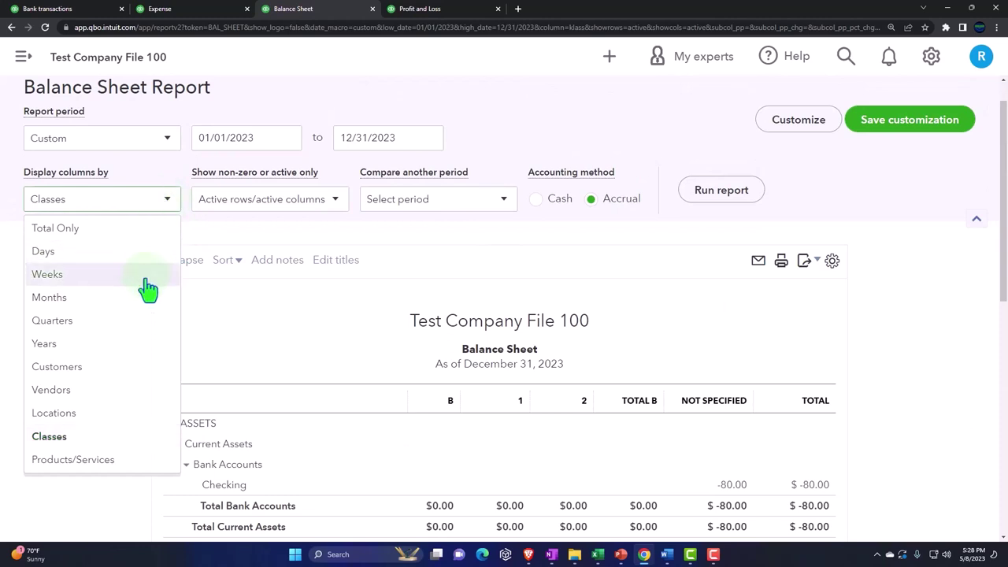
left_click(122, 367)
left_click(723, 195)
scroll(723, 197, "down", 3)
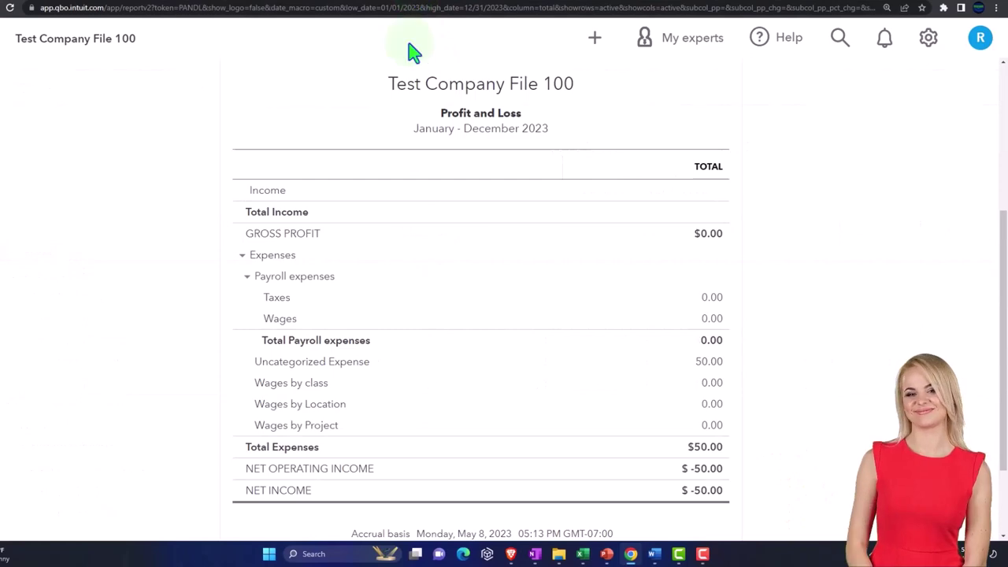
Rerun the 2023 Profit and Loss report and check the Utilities expense.
scroll(344, 295, "up", 4)
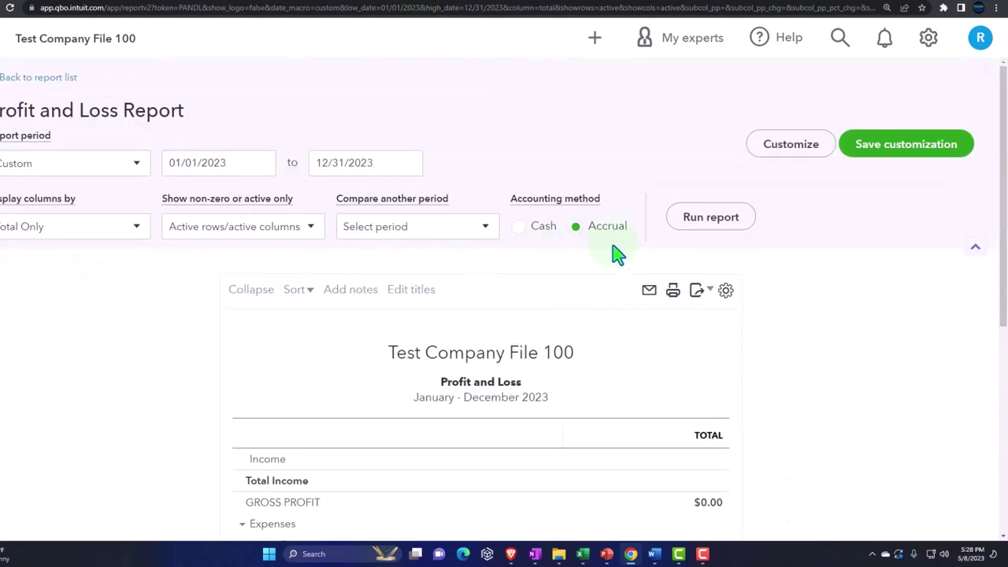
left_click(699, 228)
scroll(700, 239, "down", 4)
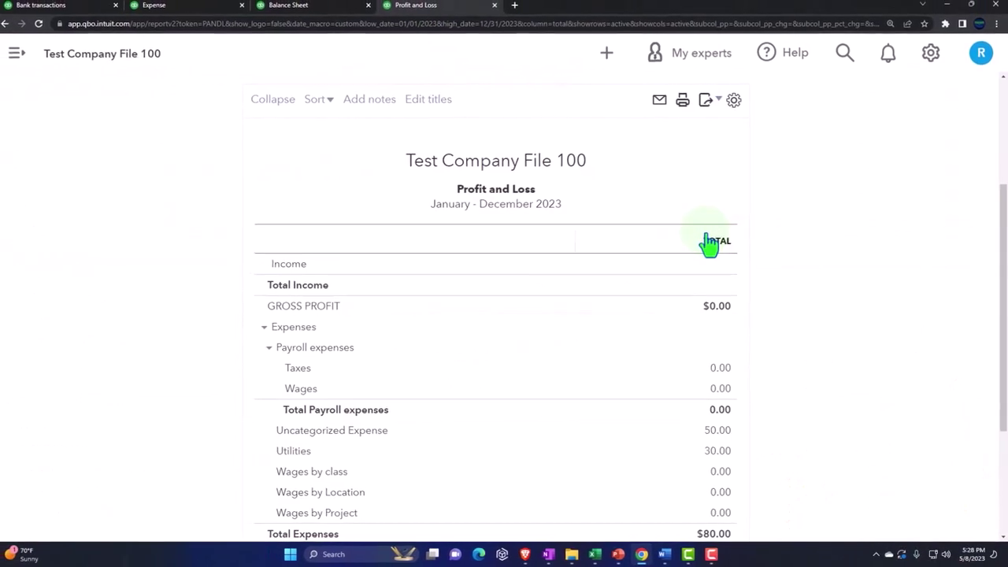
key("ctrl+plus")
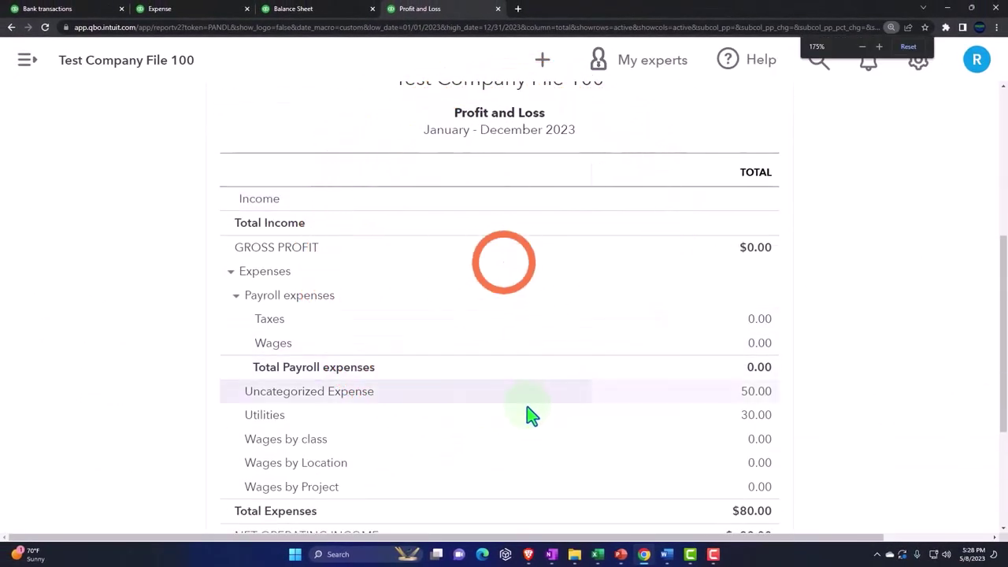
Run the Profit and Loss report with columns displayed by Classes and check the Utilities row.
scroll(85, 417, "up", 5)
left_click(192, 276)
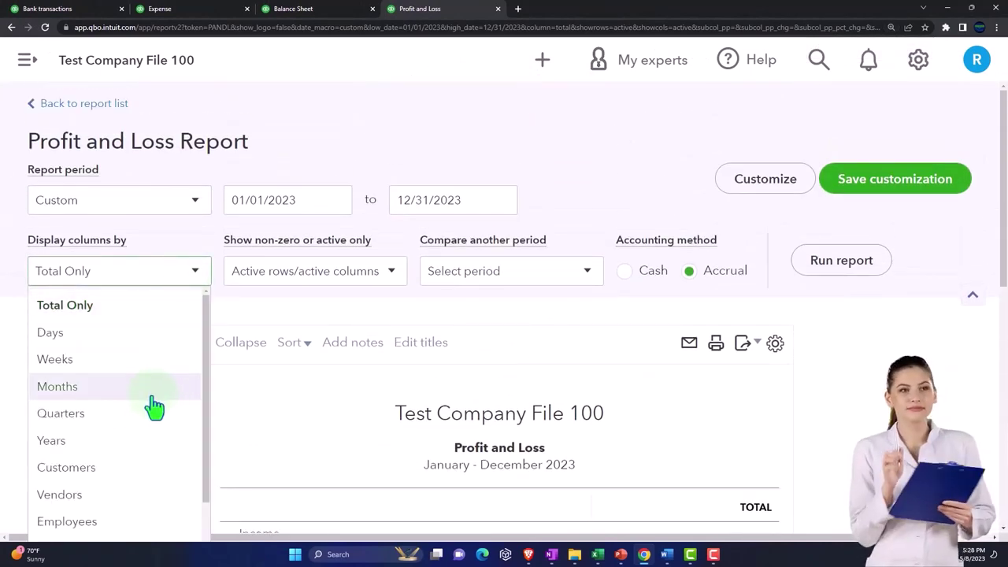
scroll(148, 406, "down", 3)
left_click(95, 471)
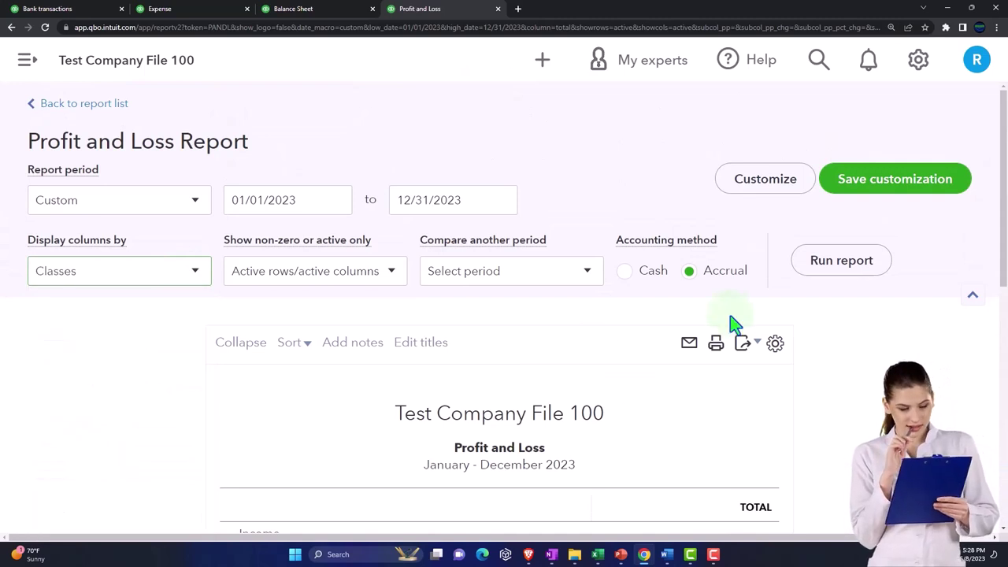
left_click(861, 262)
scroll(816, 319, "down", 5)
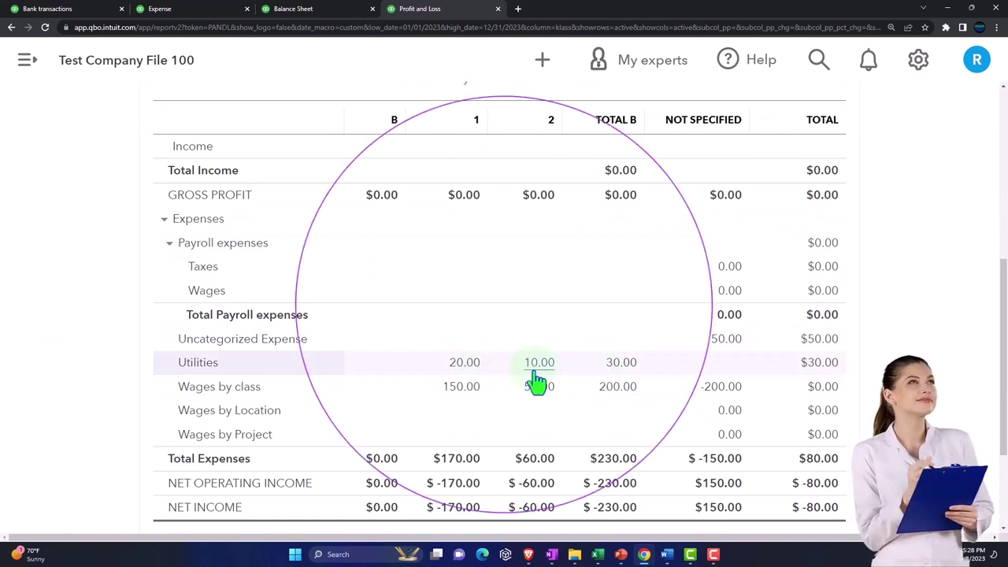
Run the Profit and Loss report with columns displayed by Locations and review the expense rows.
scroll(382, 387, "up", 3)
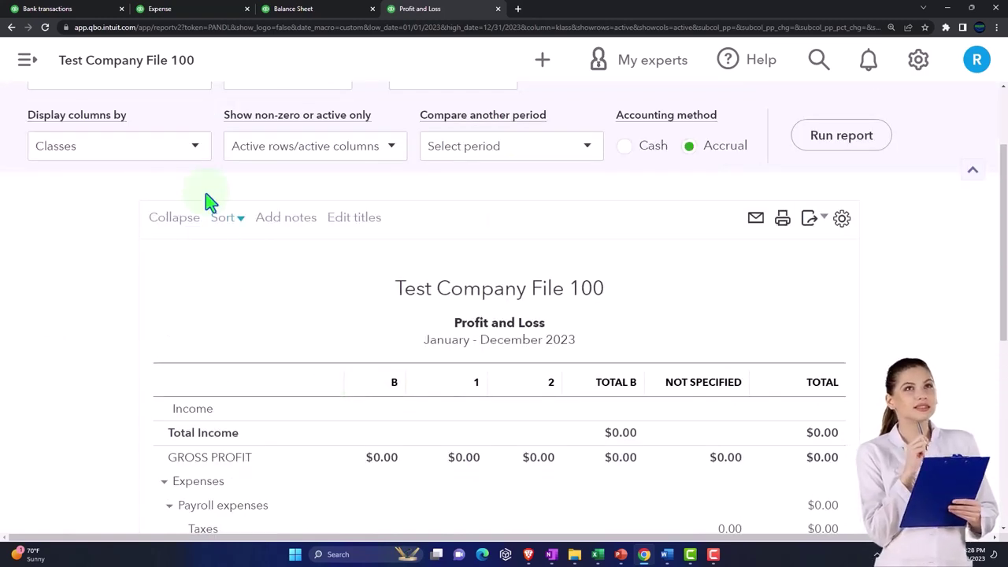
left_click(195, 148)
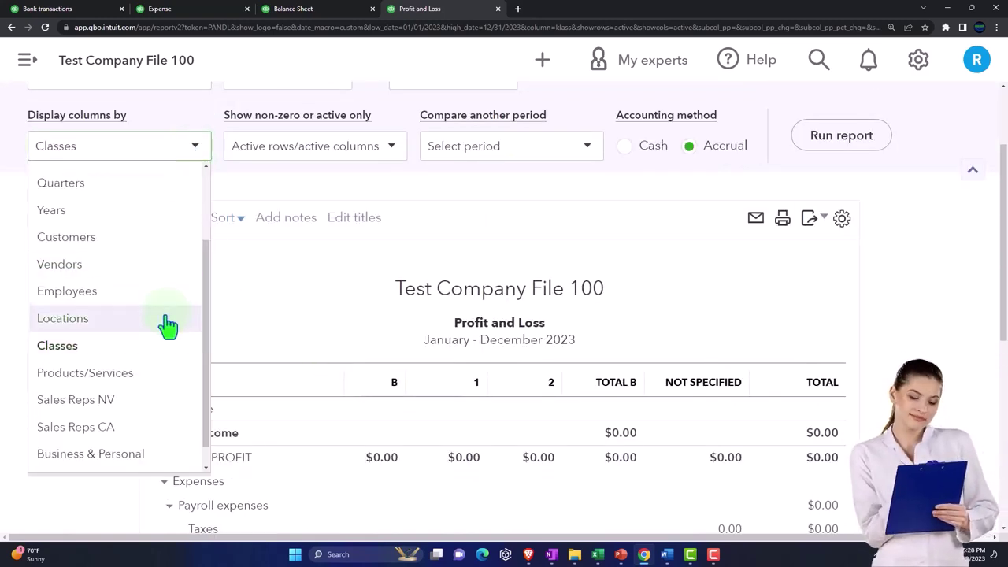
scroll(164, 334, "down", 1)
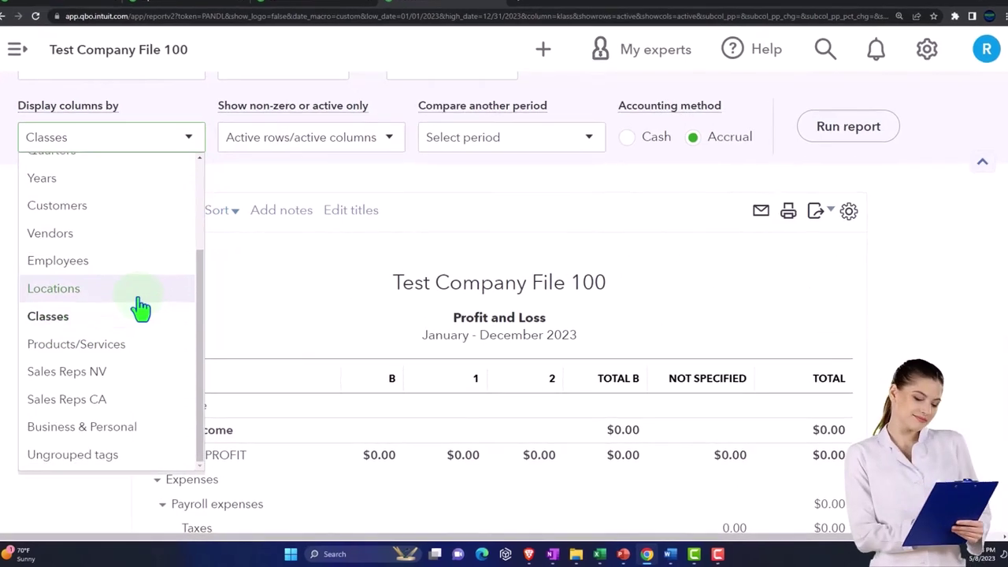
left_click(138, 299)
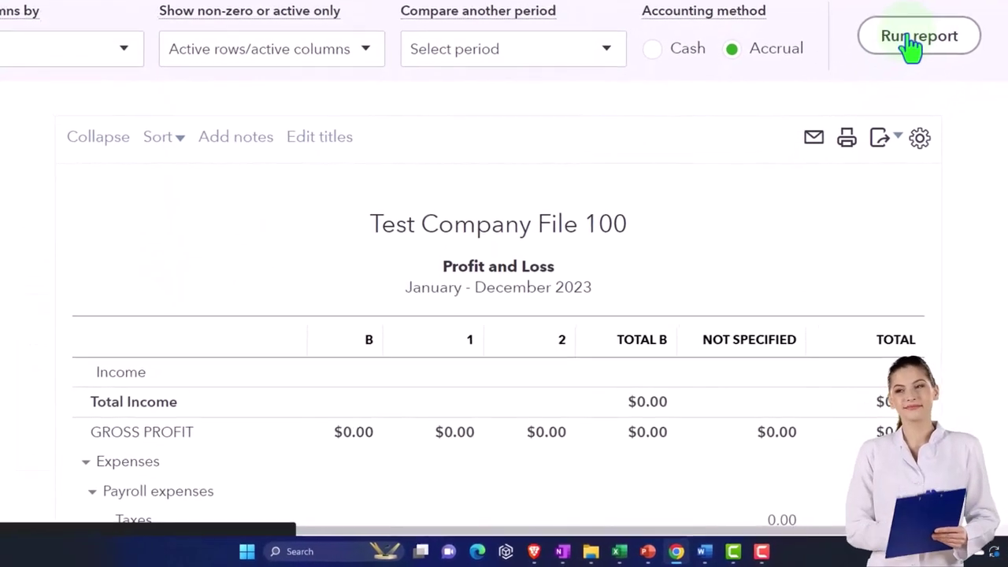
left_click(848, 126)
scroll(775, 282, "down", 4)
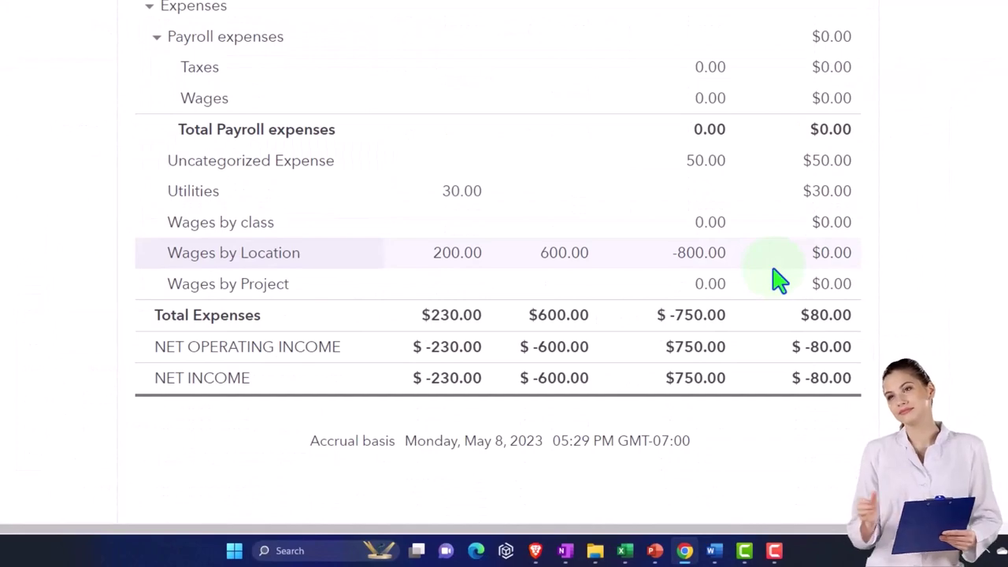
scroll(102, 248, "up", 8)
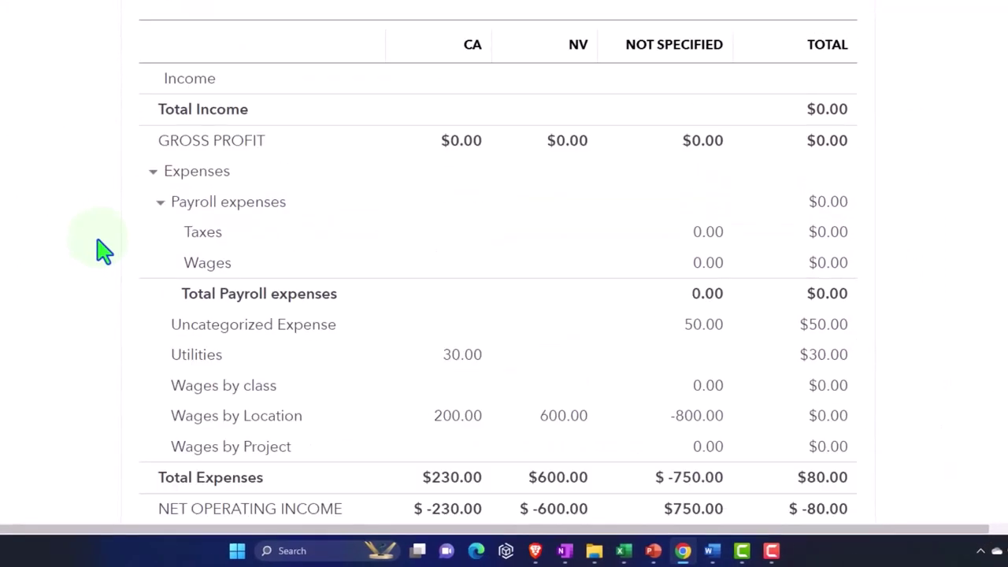
Run the Profit and Loss report with columns displayed by Customers and check the Utilities row.
left_click(148, 227)
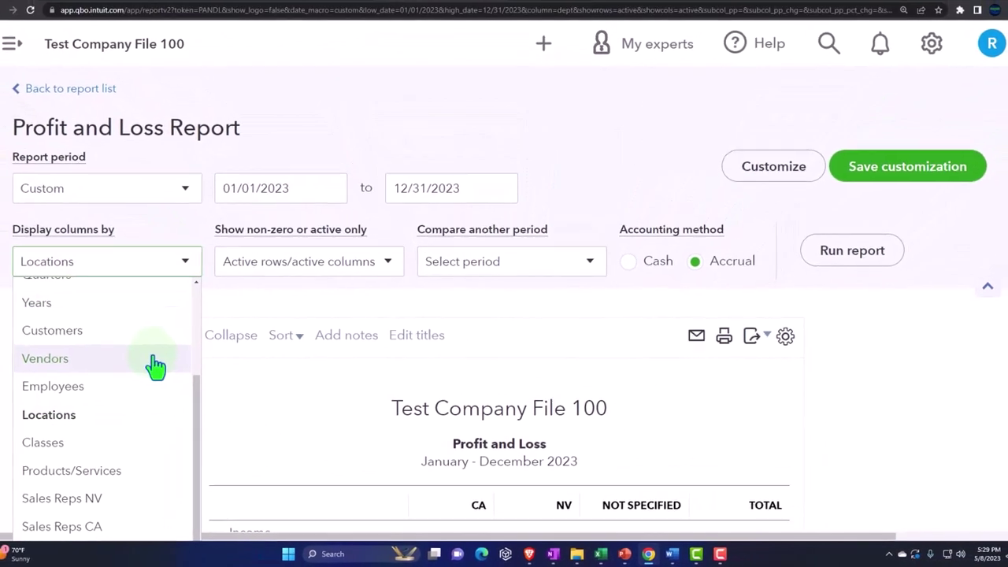
key("ctrl+plus")
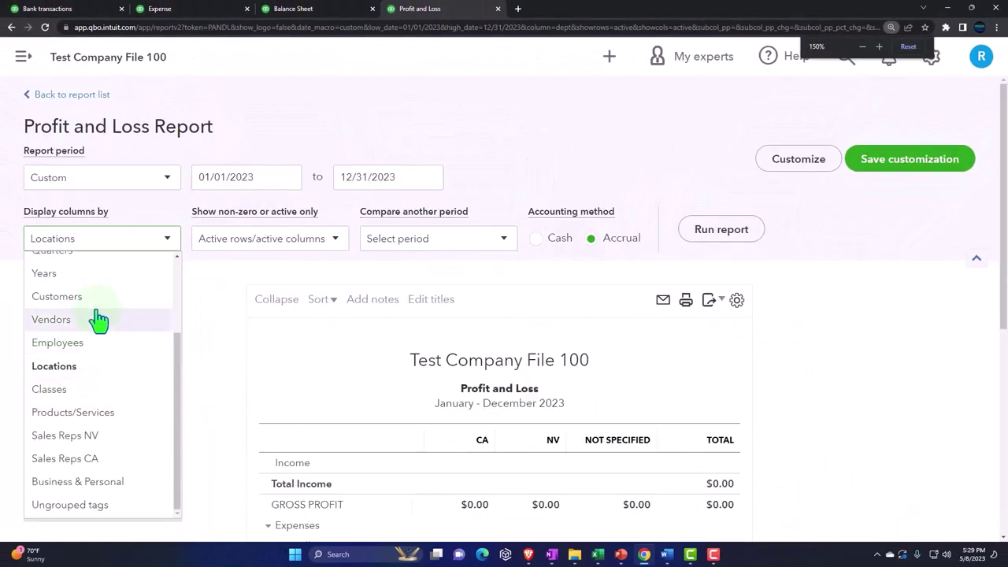
left_click(83, 298)
left_click(723, 230)
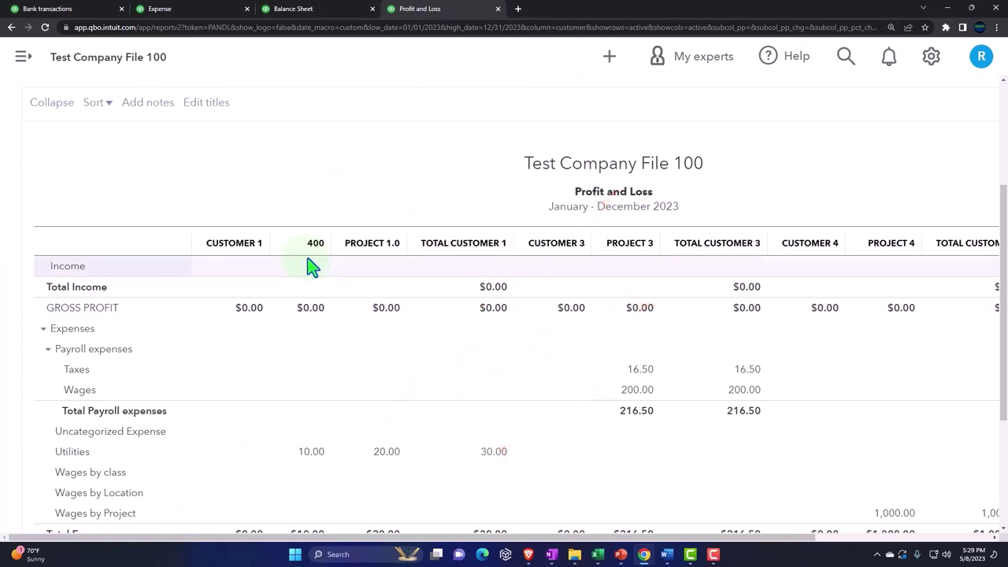
scroll(313, 267, "up", 2)
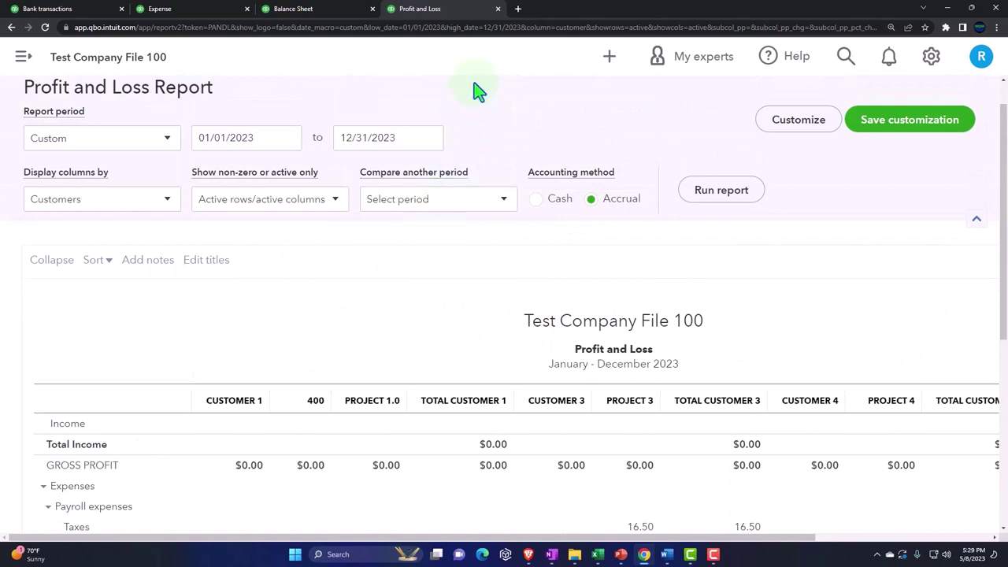
Duplicate the Profit and Loss browser tab and open the list of tag groups under Banking in the copy.
right_click(461, 17)
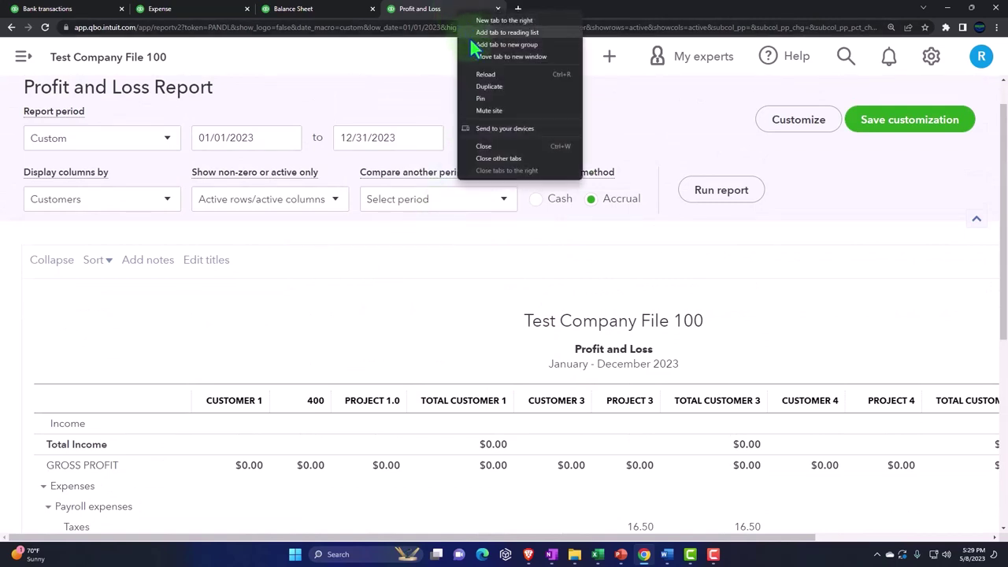
left_click(498, 89)
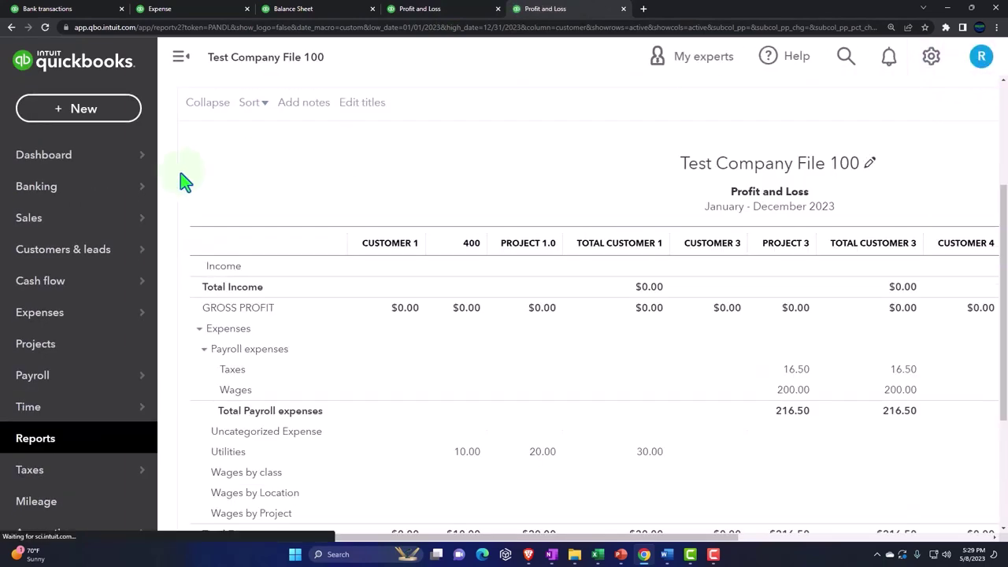
left_click(45, 199)
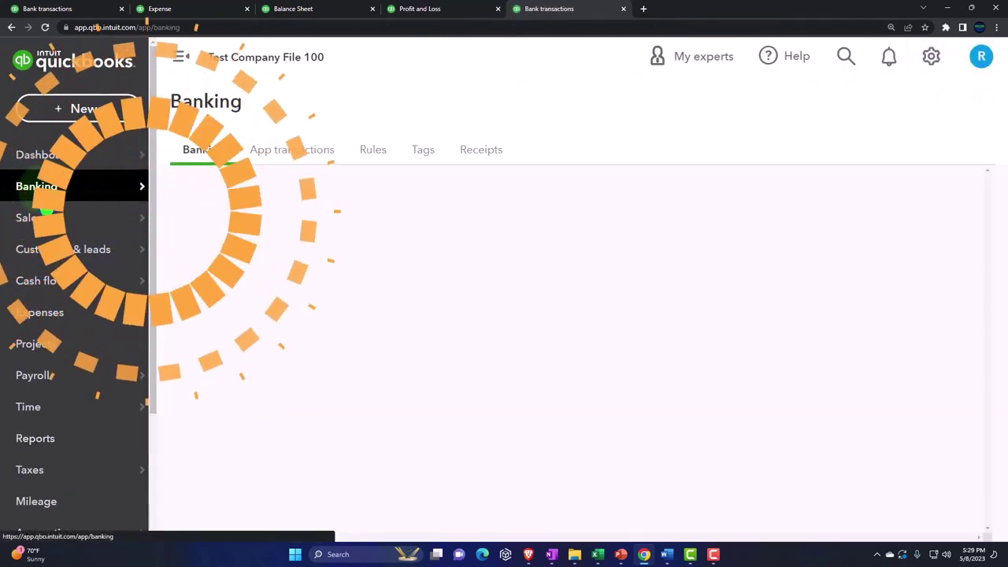
left_click(423, 151)
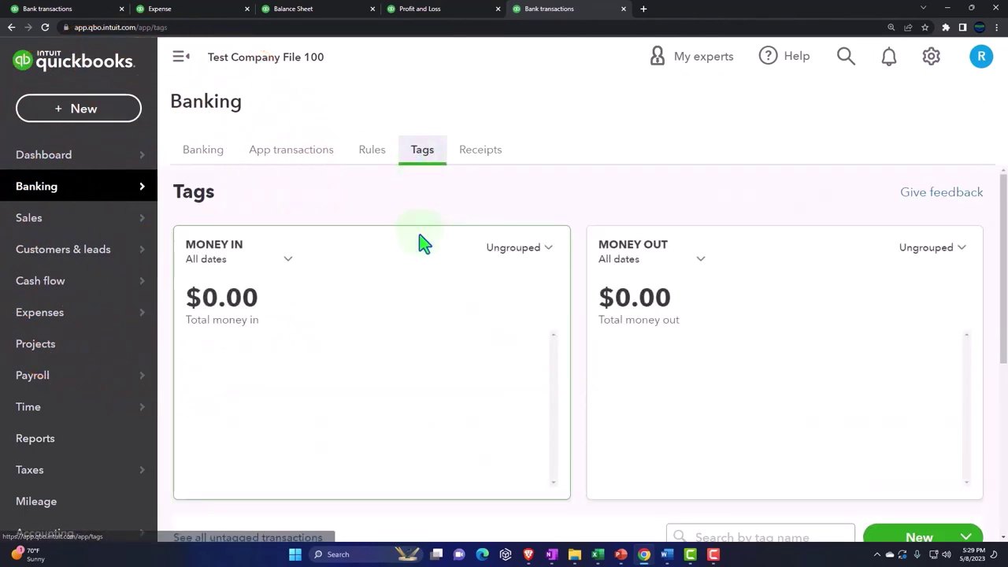
scroll(419, 241, "down", 4)
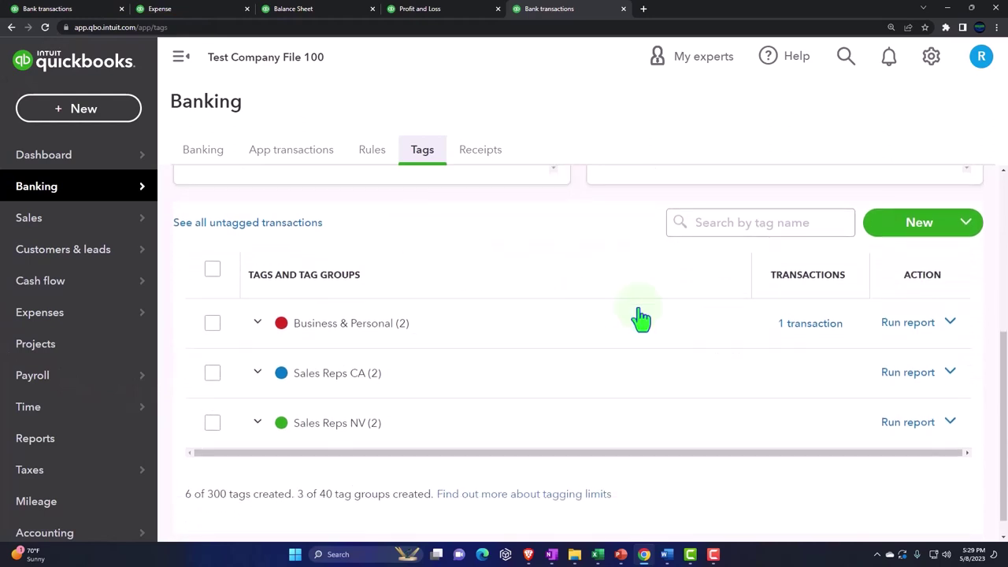
Run the Profit and Loss by Tag Group report for Business & Personal from 01/01/2023 to 12/31/2023.
left_click(930, 325)
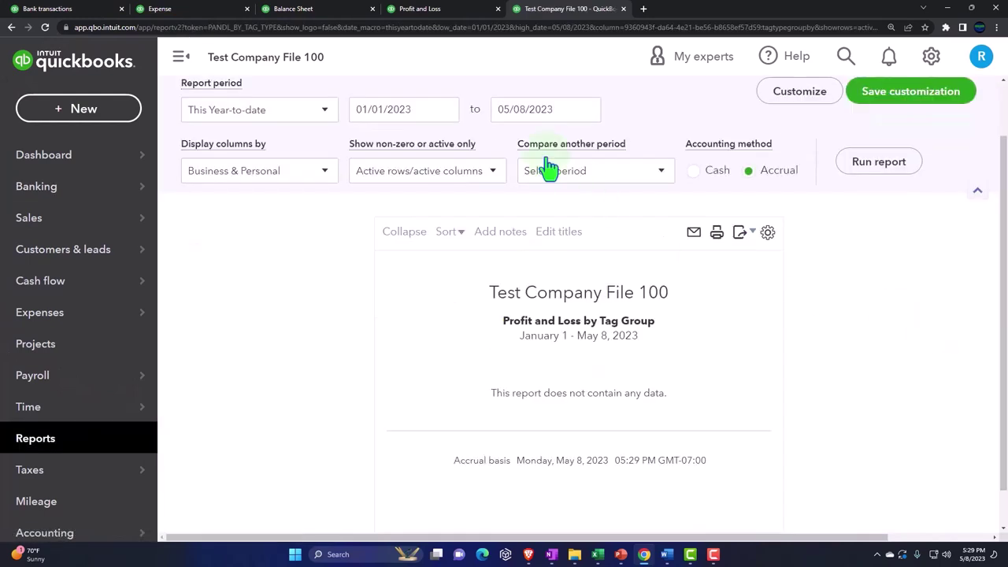
triple_click(423, 108)
type("01/01/")
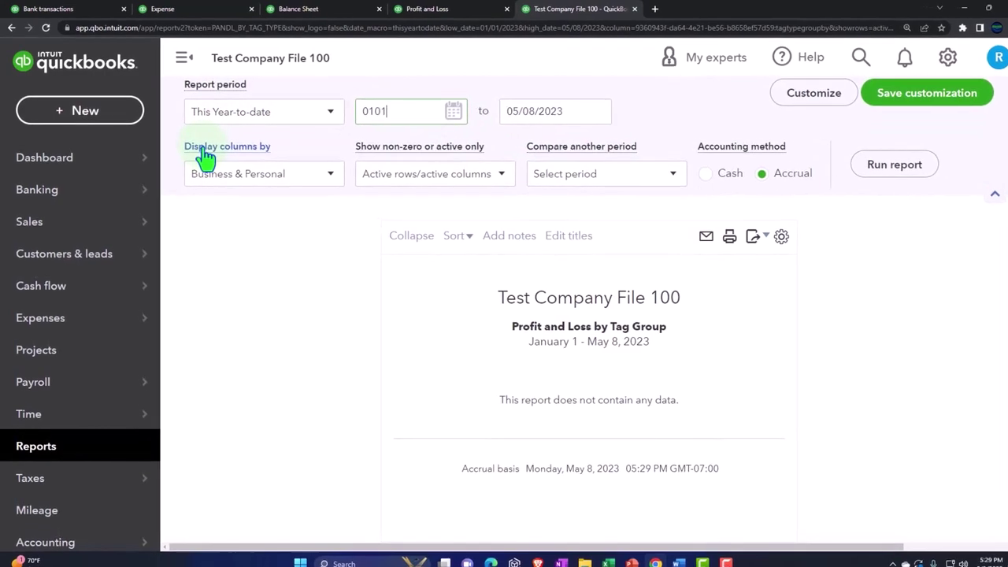
type("2023")
key("Tab")
type("12/")
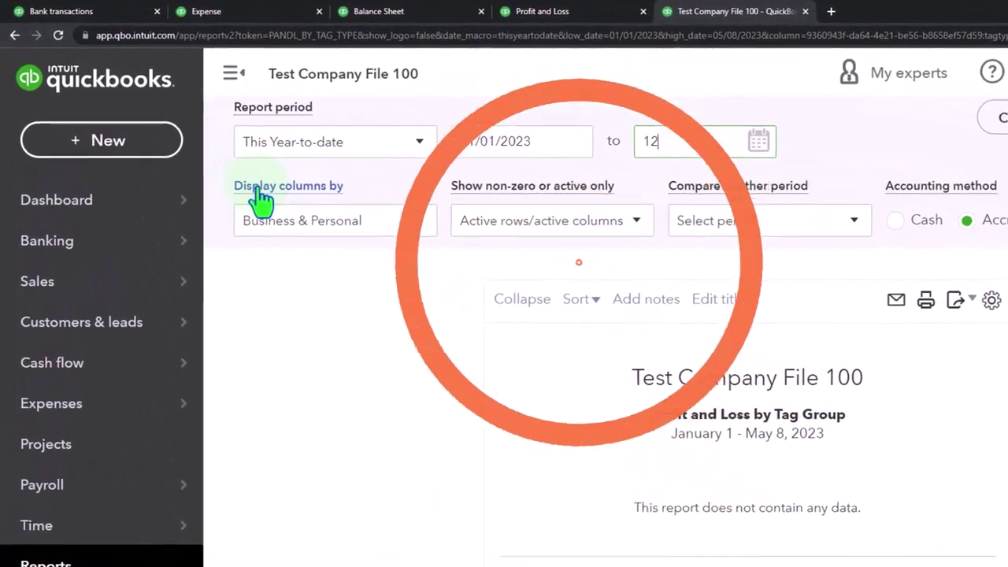
type("31/2023")
key("Tab")
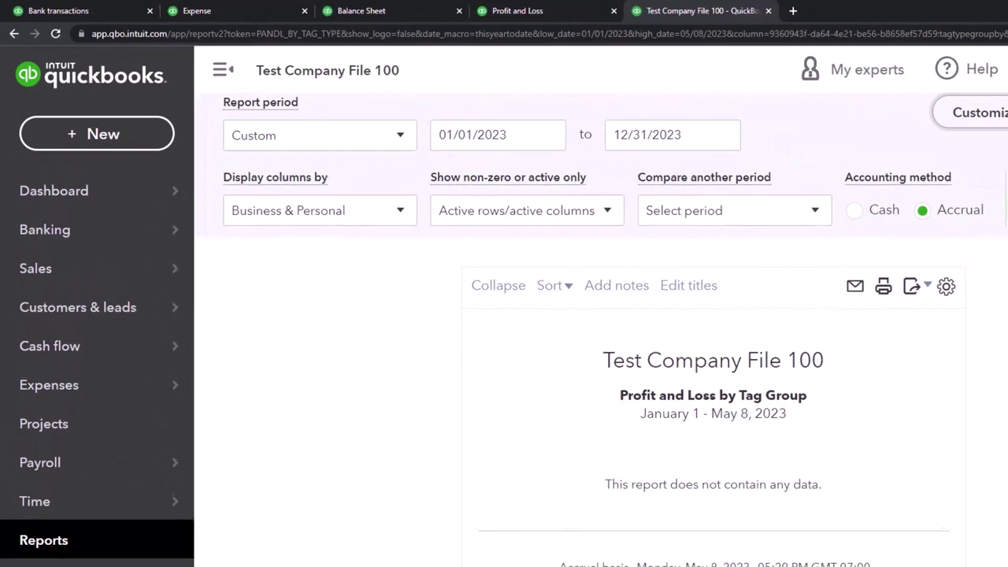
left_click(945, 193)
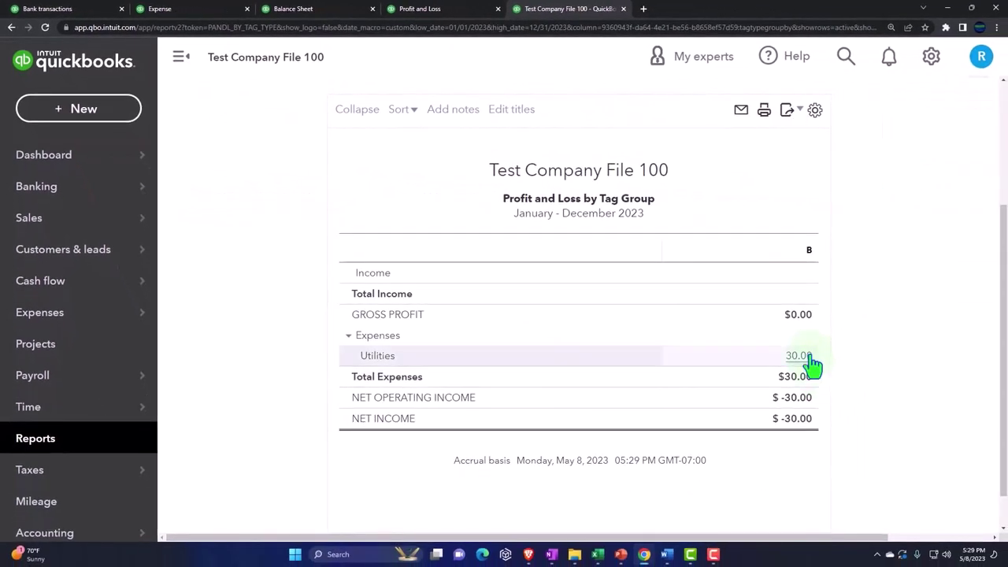
Leave the open expense form without saving and start a new bank deposit.
left_click(206, 11)
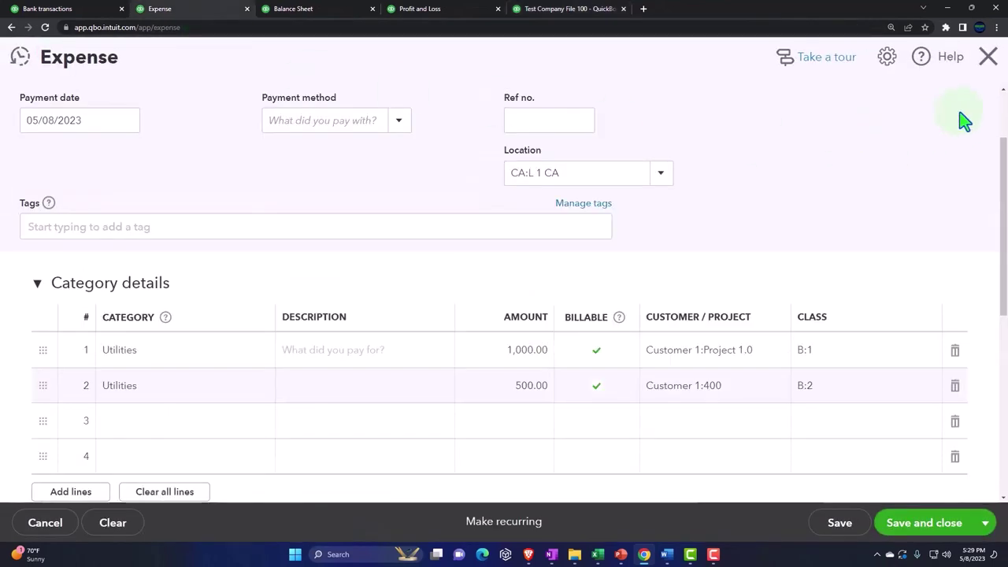
left_click(987, 57)
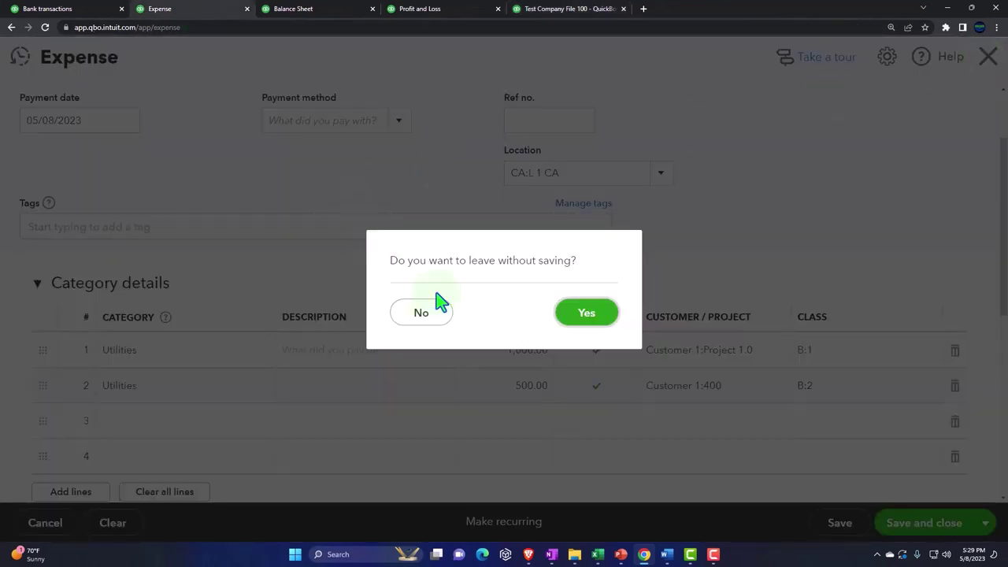
left_click(582, 315)
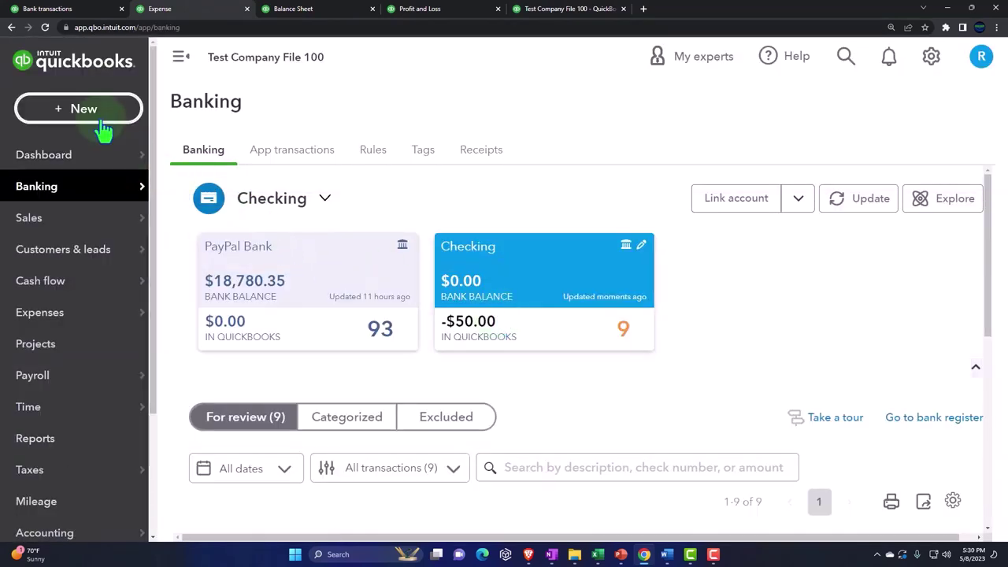
left_click(98, 114)
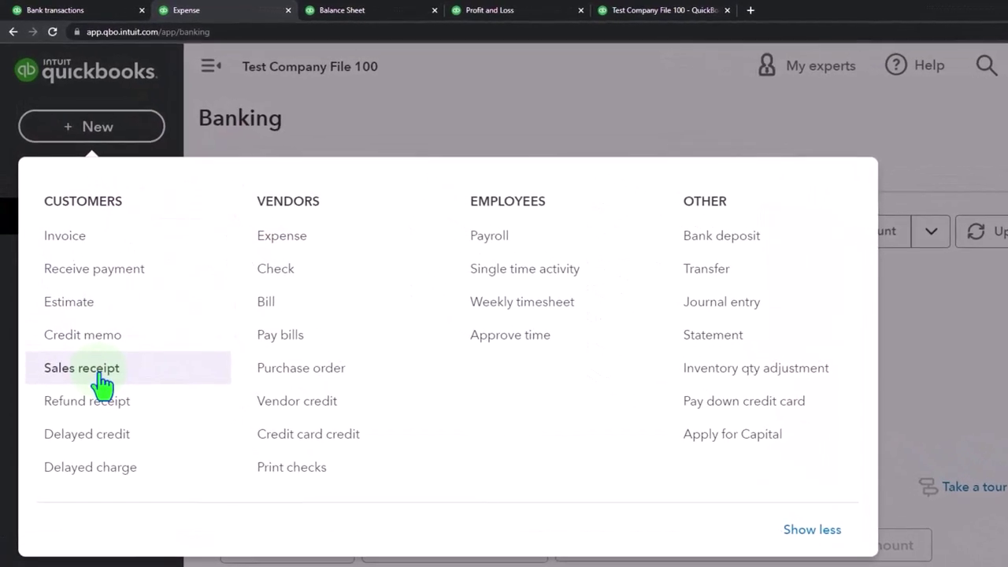
left_click(693, 236)
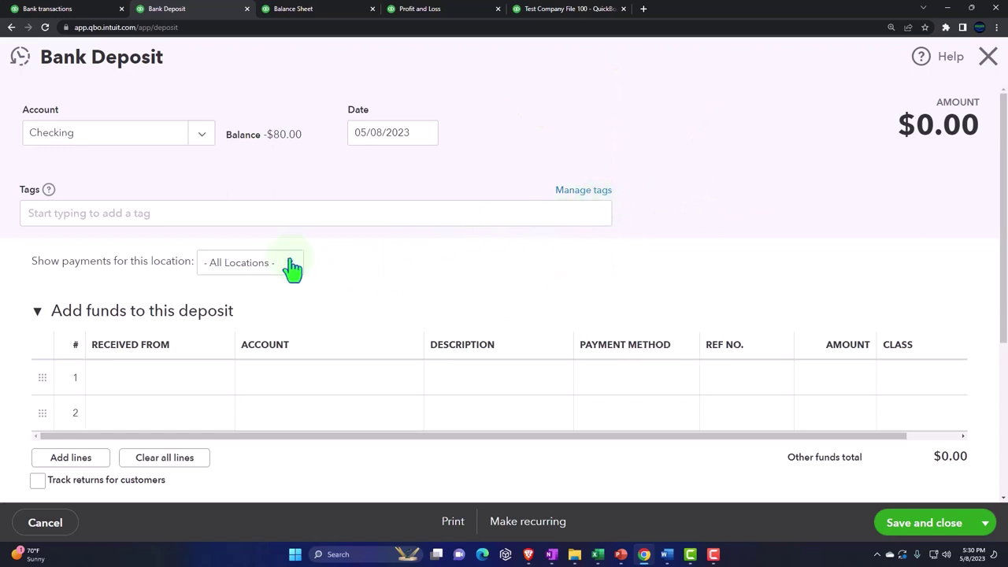
Tag the bank deposit with Business & Personal: B and Sales Reps CA: Rep 1.
left_click(118, 216)
left_click(110, 242)
left_click(93, 241)
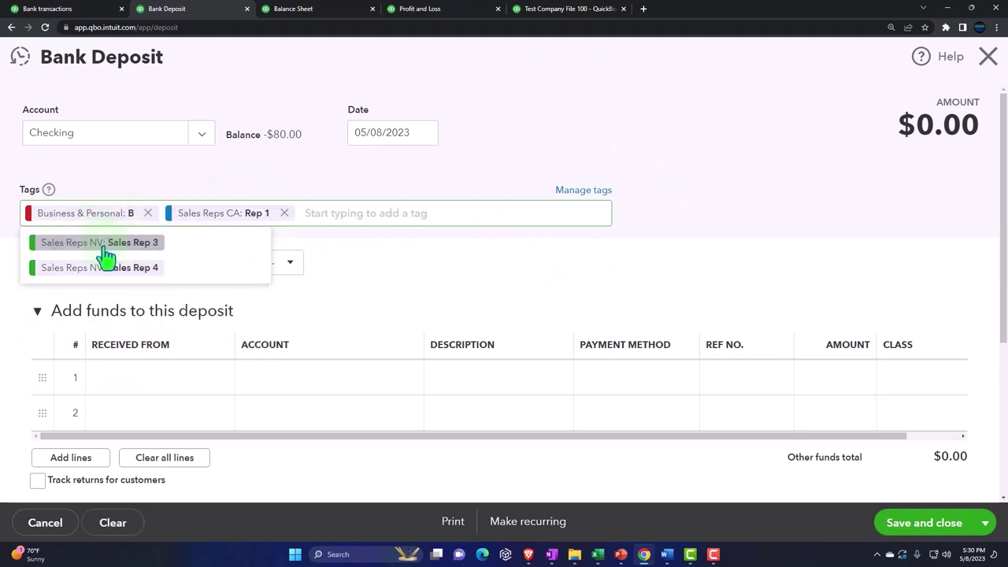
left_click(425, 290)
Assign class B:1 to the first line of the bank deposit.
left_click(178, 392)
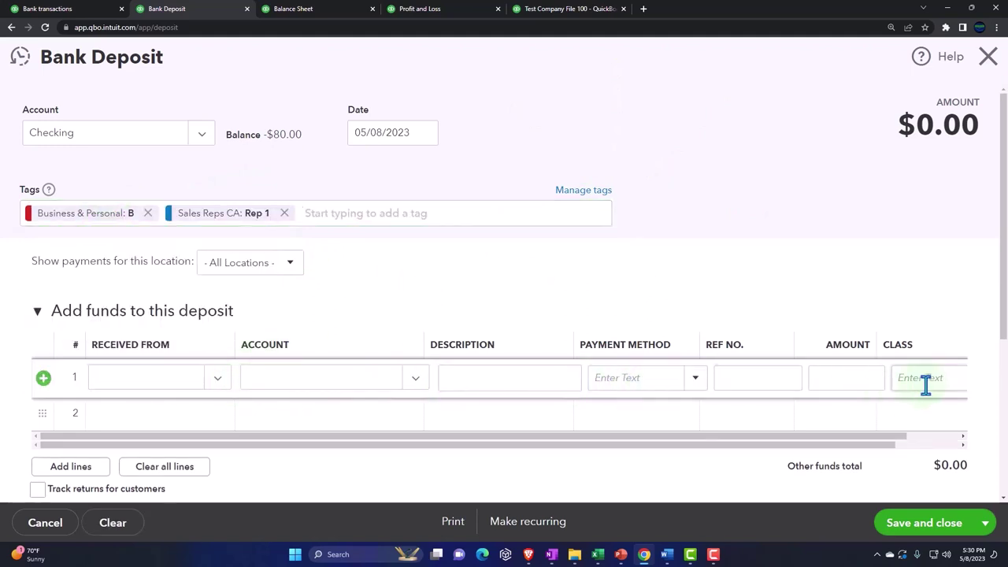
key("ctrl+minus")
left_click(861, 282)
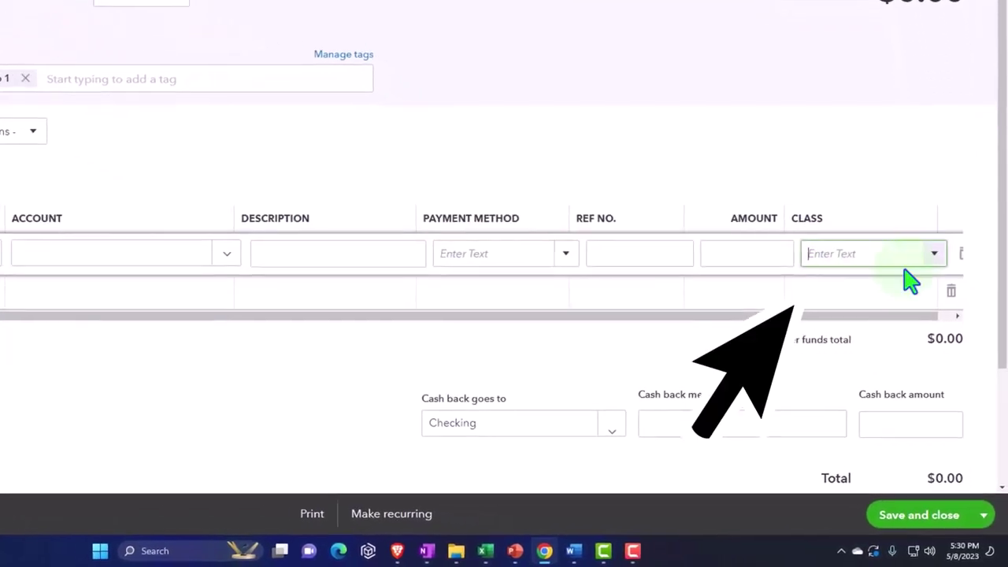
left_click(934, 276)
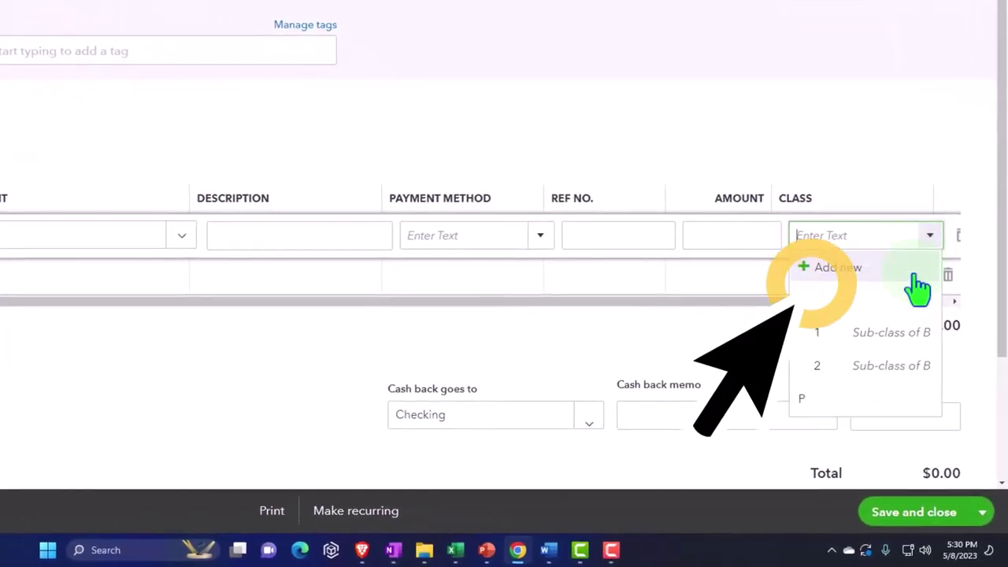
left_click(876, 345)
Set the deposit's payment location filter to CA.
left_click(168, 390)
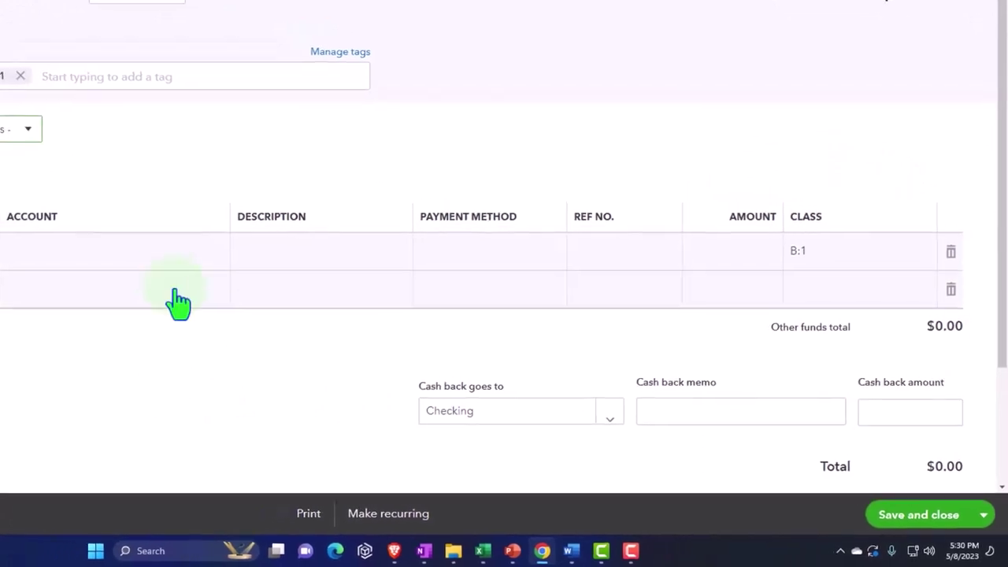
left_click(108, 171)
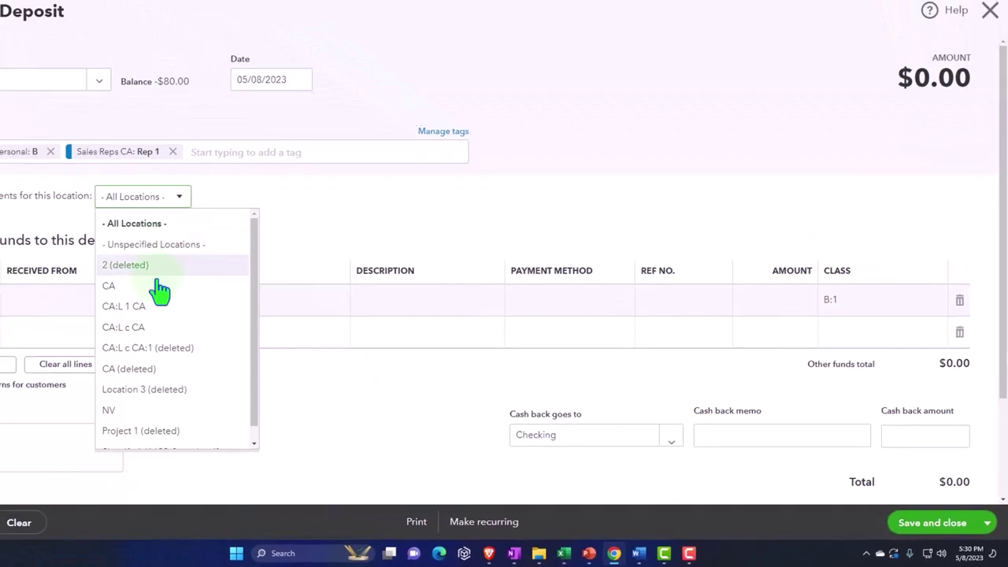
left_click(157, 285)
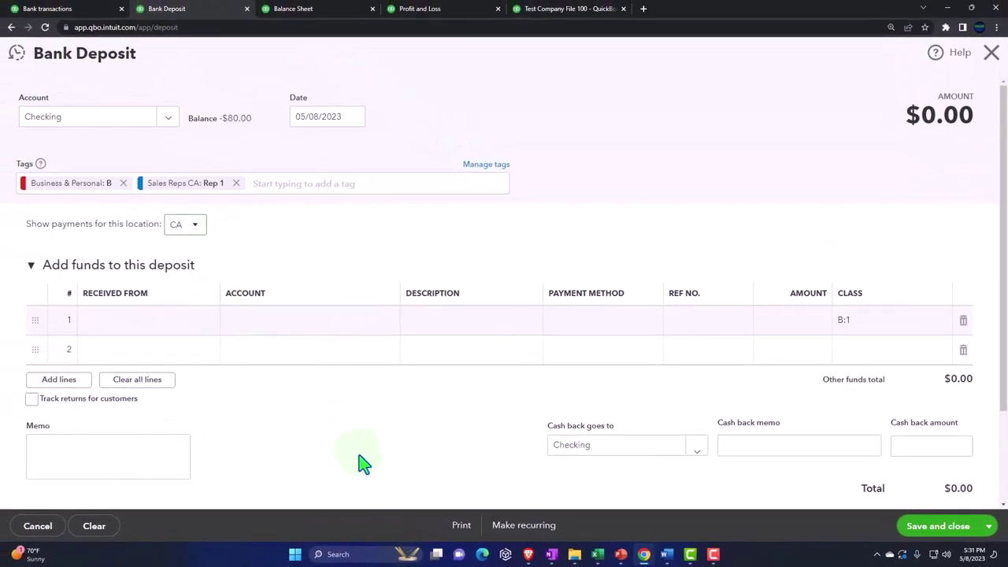
Set the payer on the first deposit line to sub-customer Customer 1:400.
left_click(183, 331)
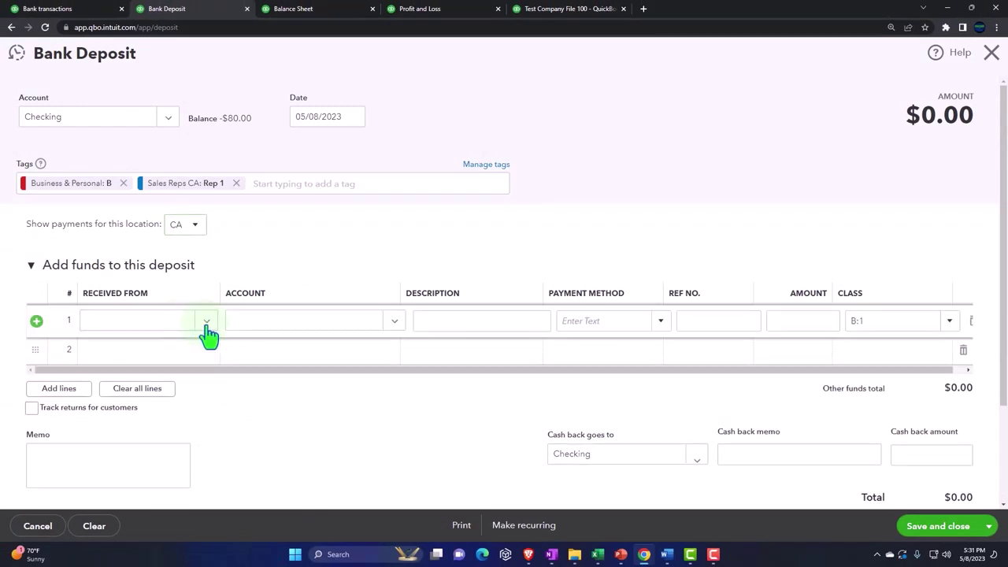
left_click(206, 325)
scroll(191, 393, "down", 1)
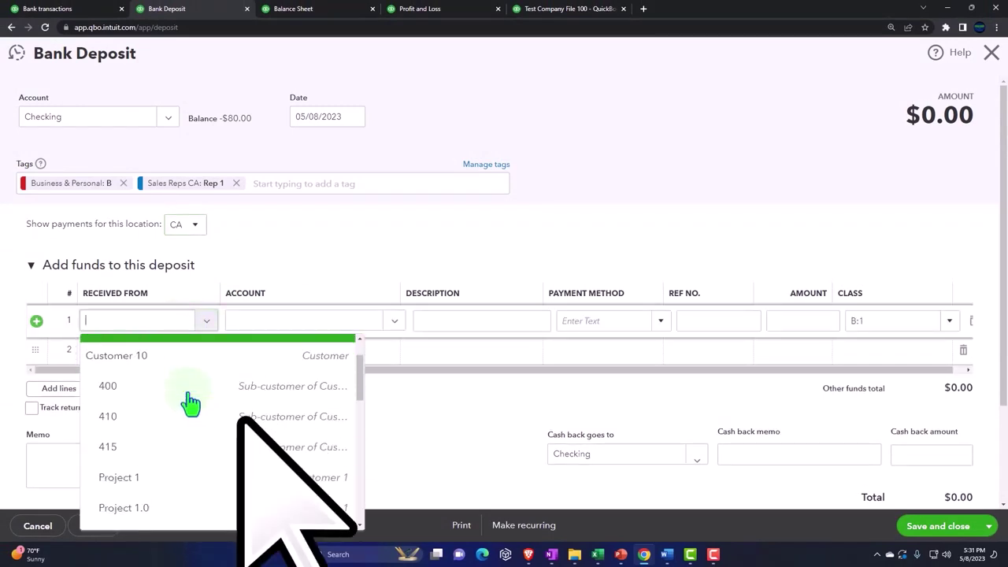
left_click(150, 397)
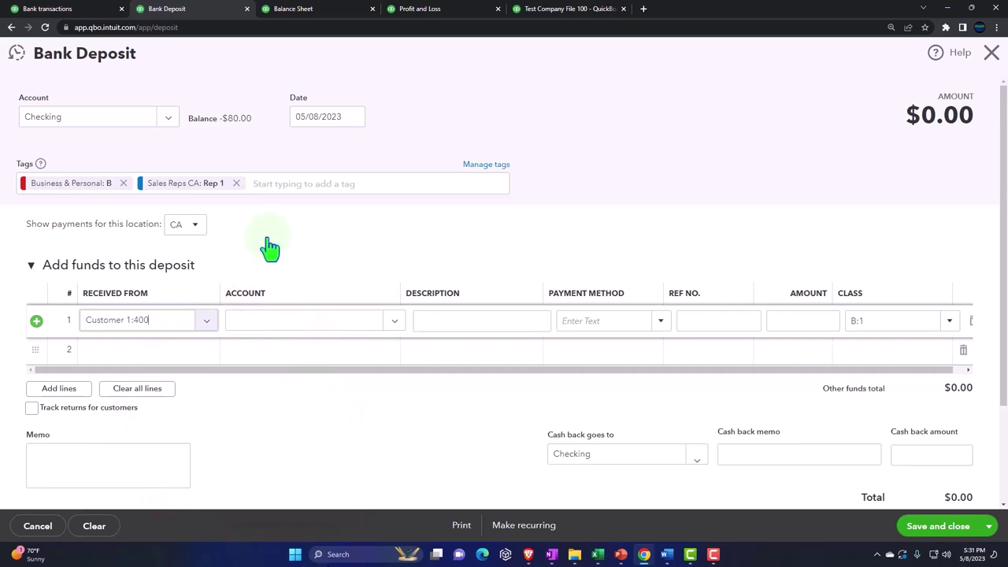
Go back to the bank transactions and view the details of the 05/15/2023 Vendor deposit.
left_click(47, 9)
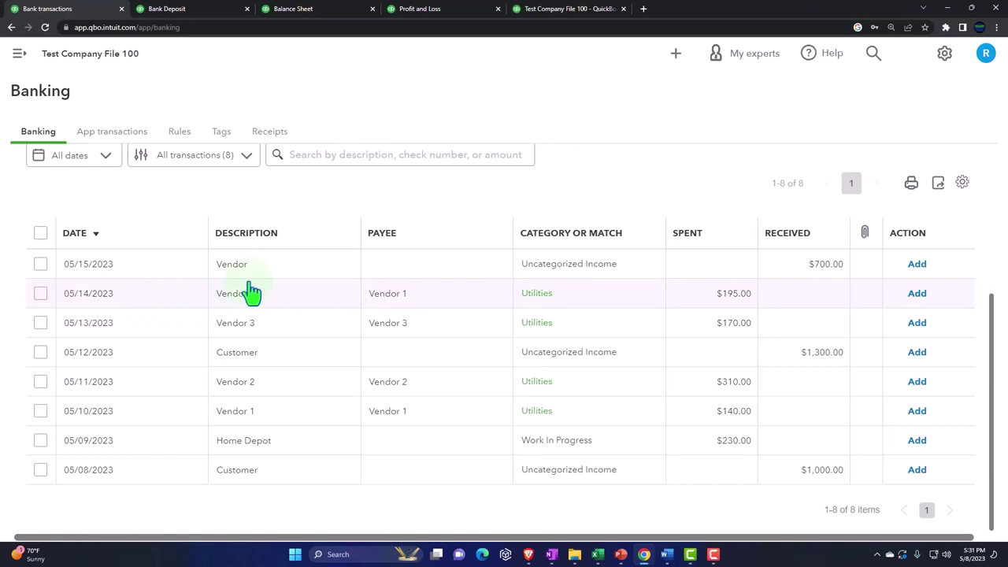
left_click(284, 280)
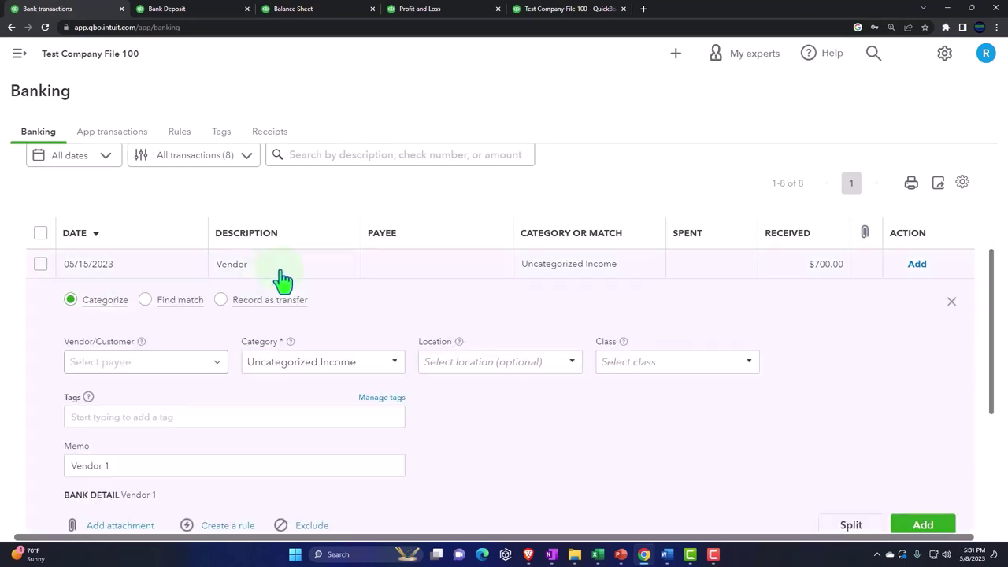
scroll(284, 279, "down", 1)
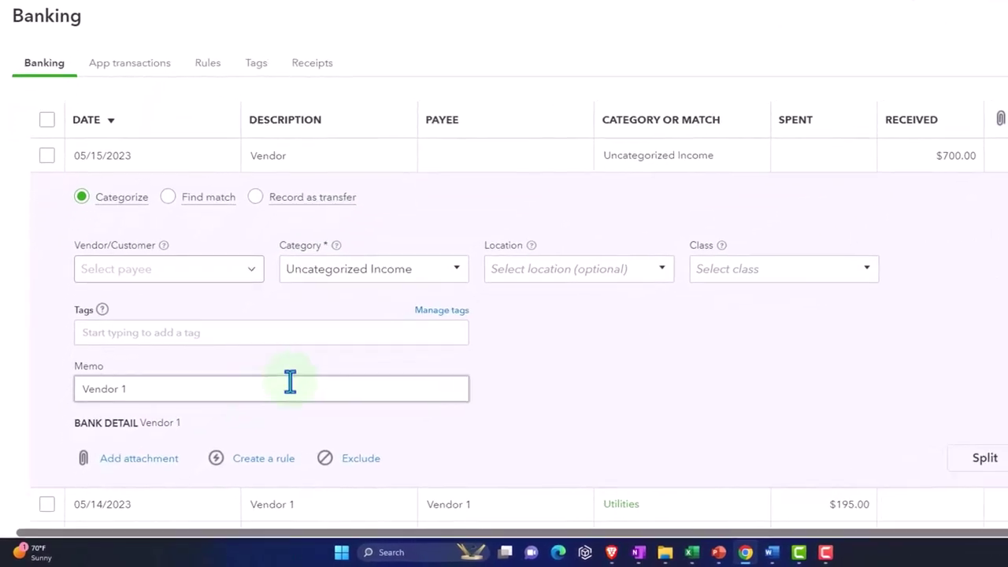
left_click(393, 126)
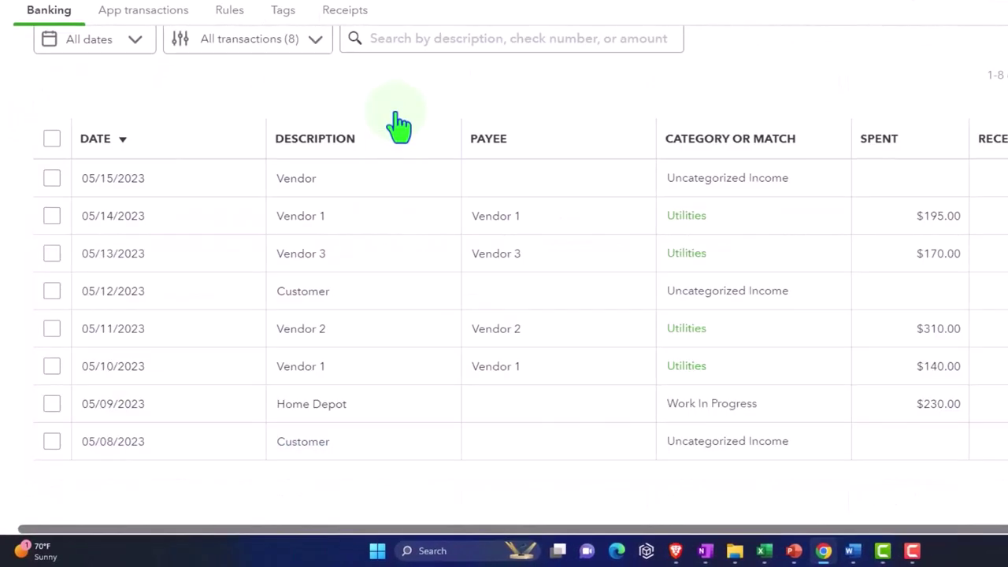
View the details of the 05/12/2023 Customer deposit and set its payee to Customer 2, copied from the memo.
left_click(356, 310)
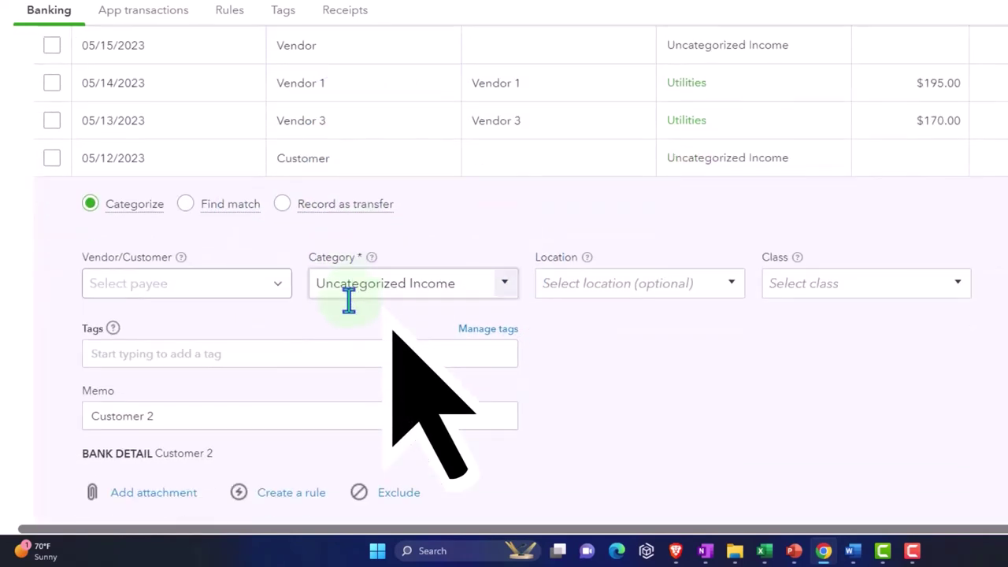
left_click(278, 290)
left_click(229, 316)
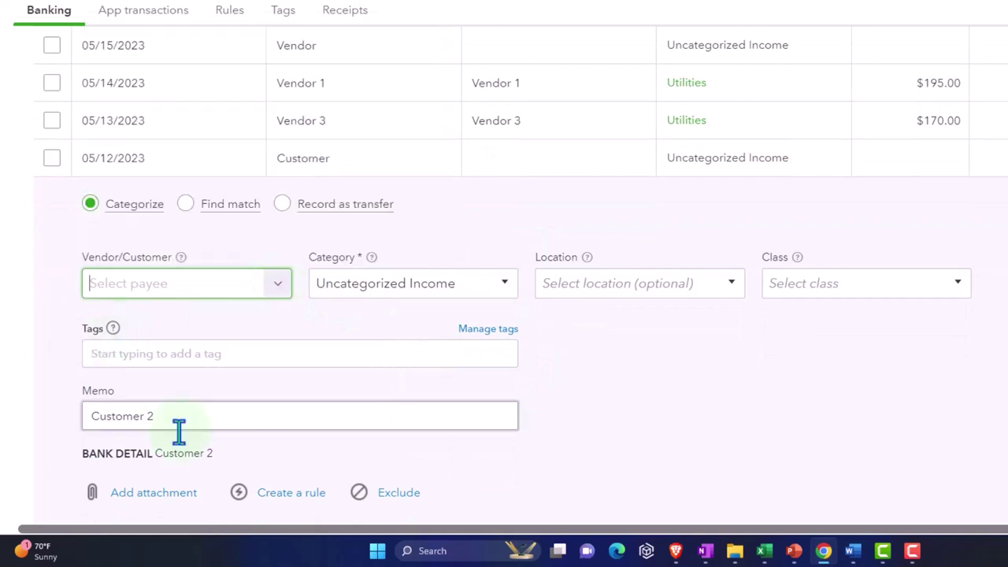
left_click_drag(165, 418, 54, 419)
key("ctrl+c")
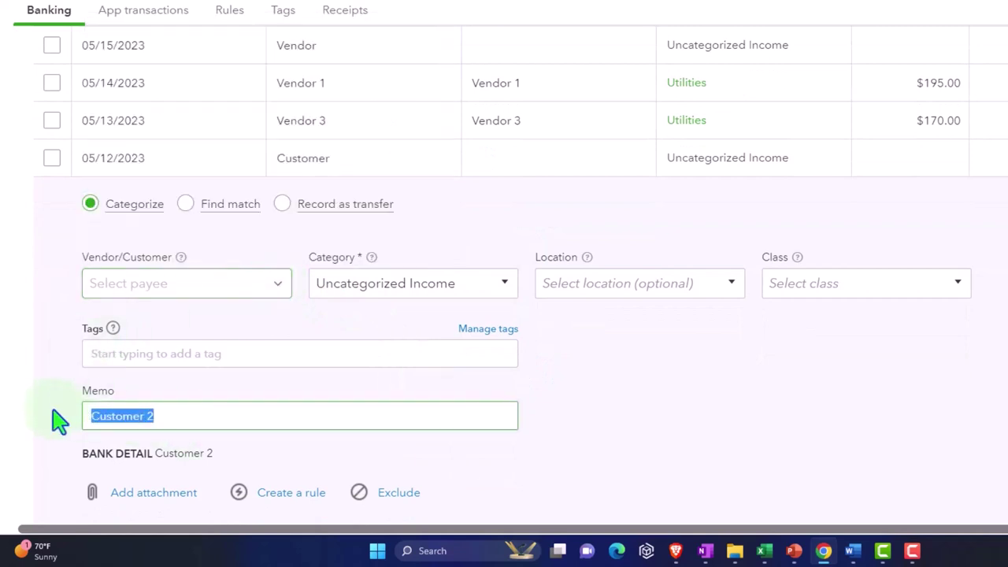
left_click(195, 290)
key("ctrl+v")
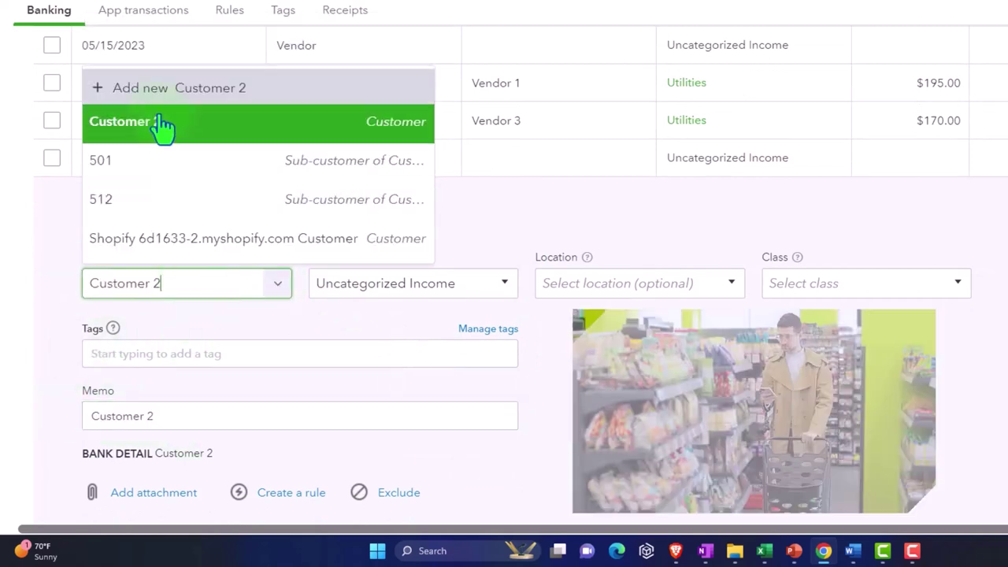
left_click(162, 124)
key("Tab")
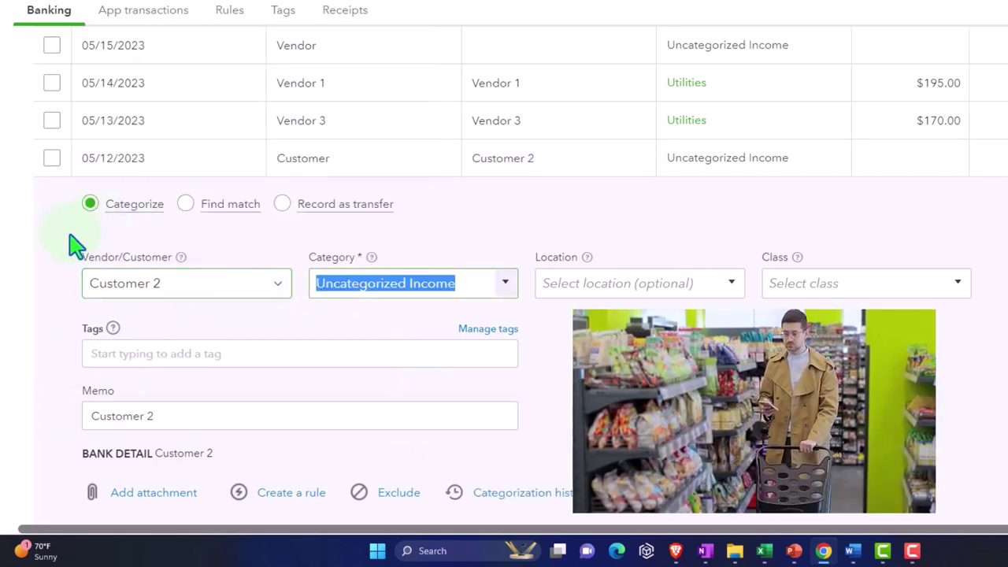
Categorize the 05/12/2023 Customer 2 deposit as Sales of Product Income.
left_click(508, 285)
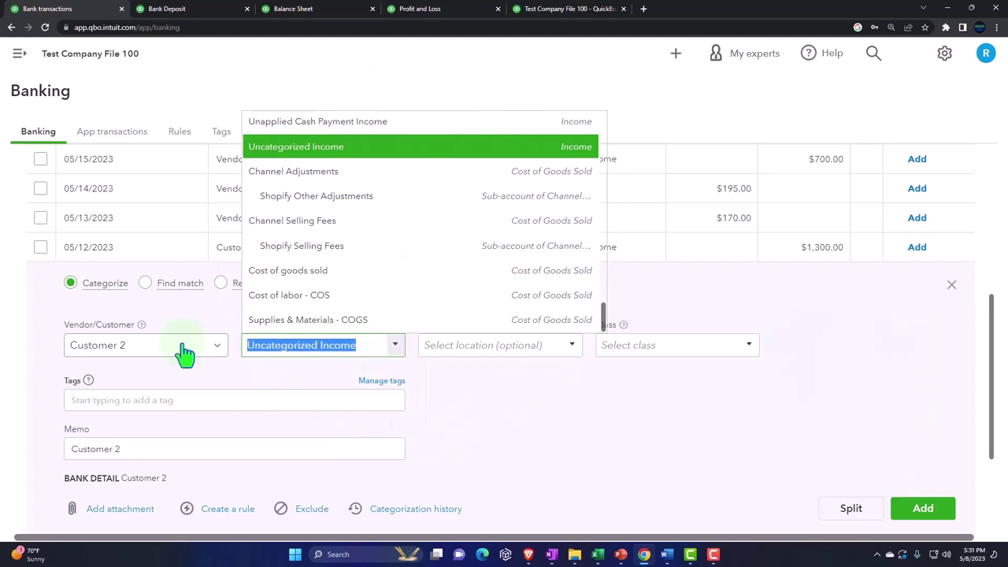
type("sal")
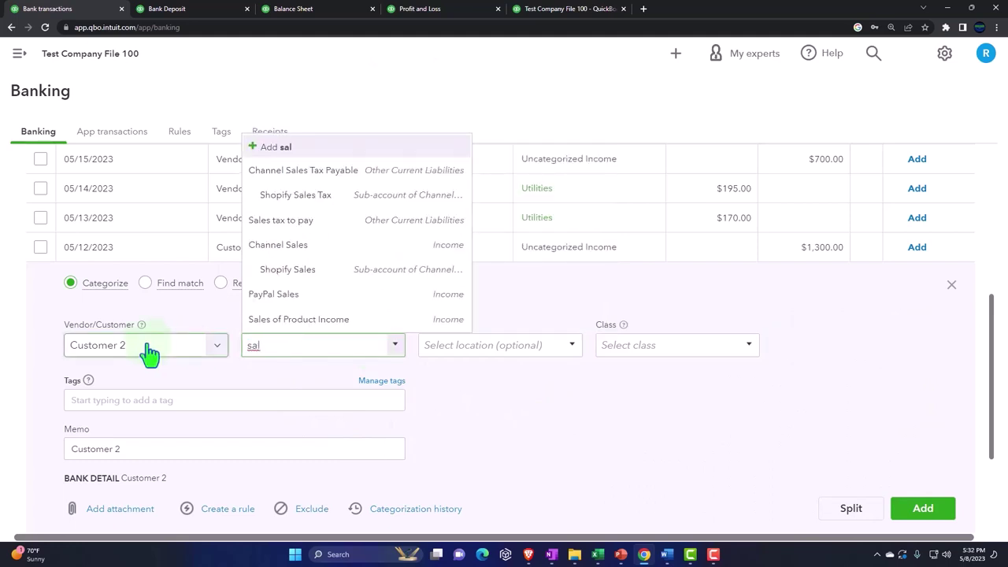
type("les")
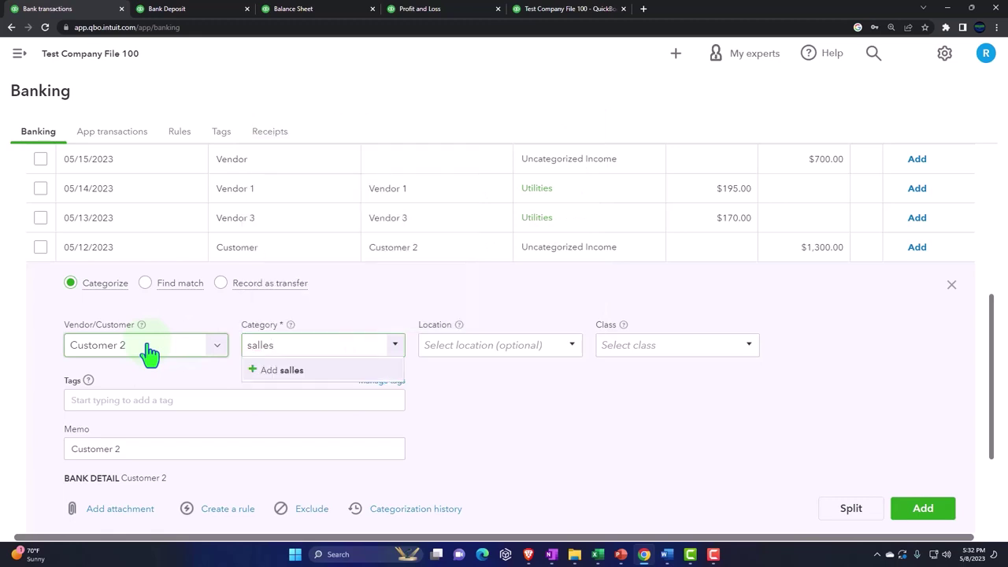
type("es")
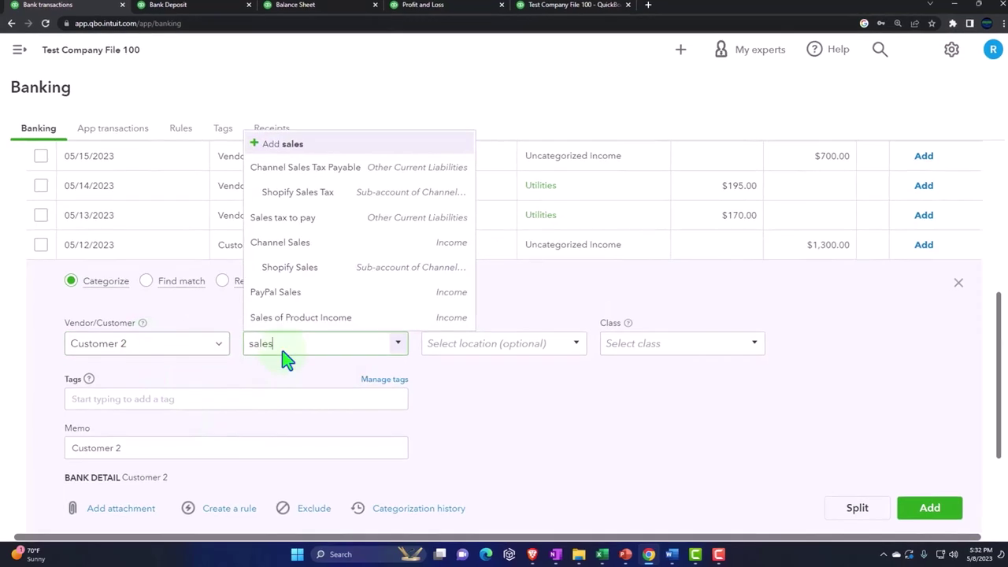
left_click(298, 319)
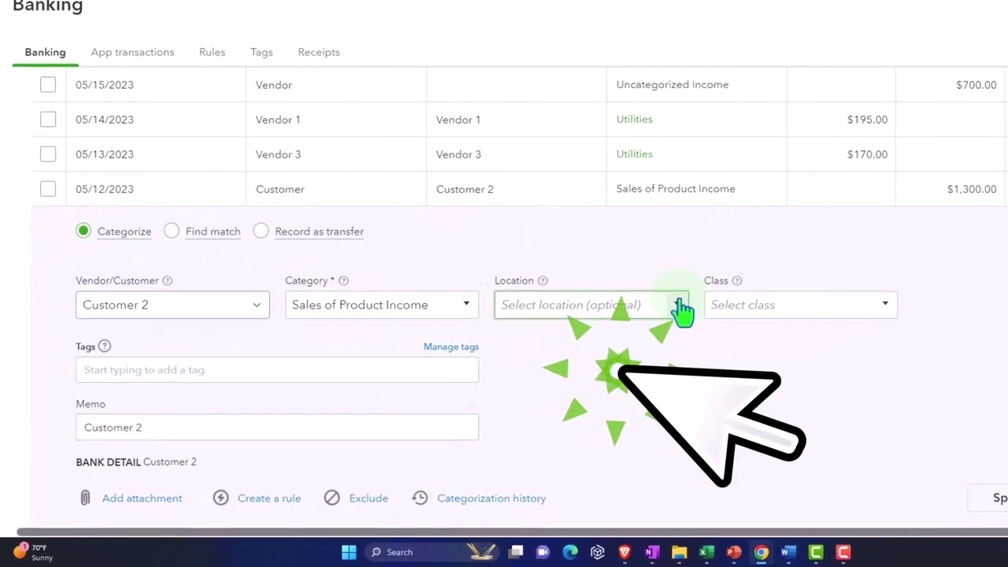
Assign location NV and class B to the 05/12/2023 Customer 2 deposit.
left_click(658, 315)
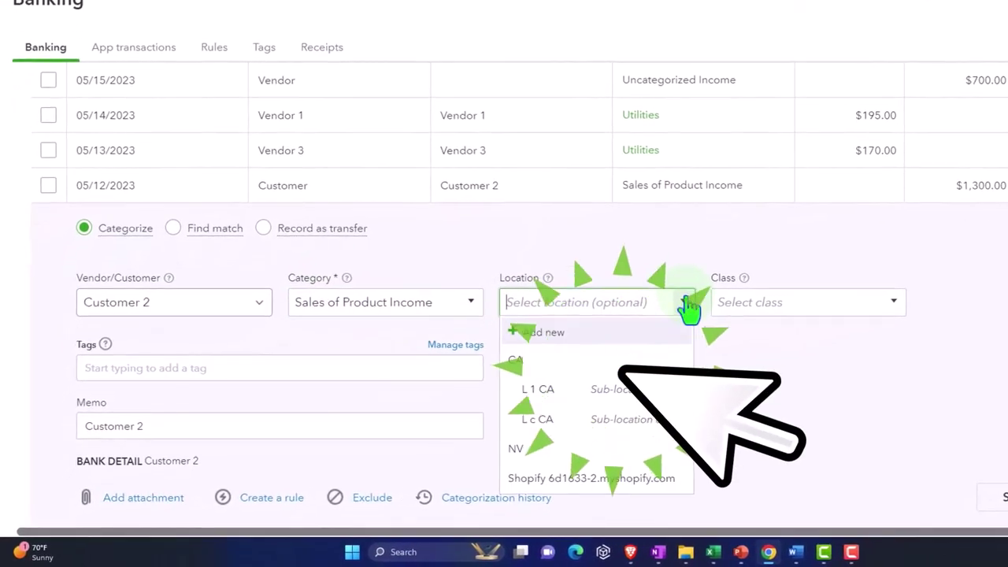
left_click(571, 451)
left_click(895, 304)
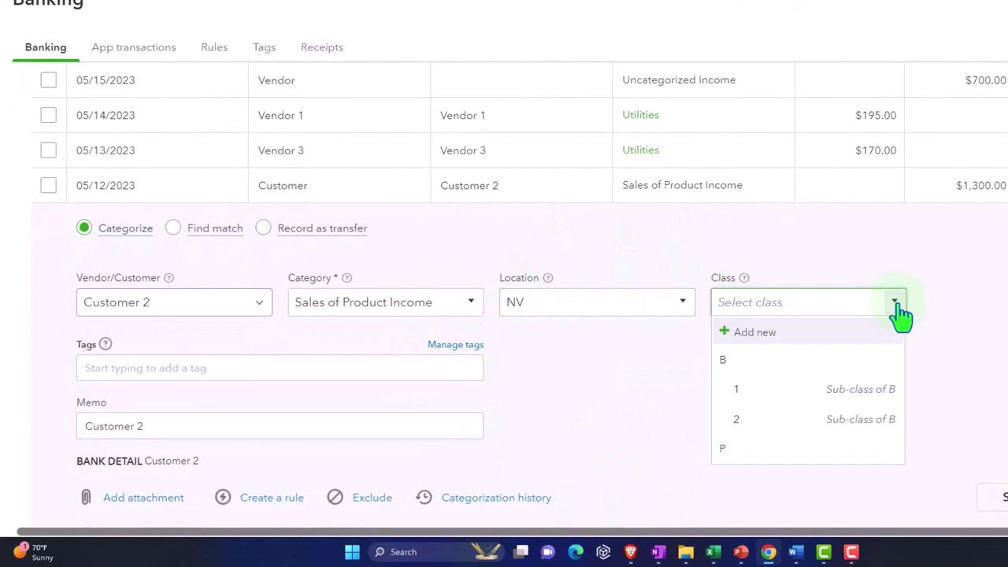
left_click(819, 364)
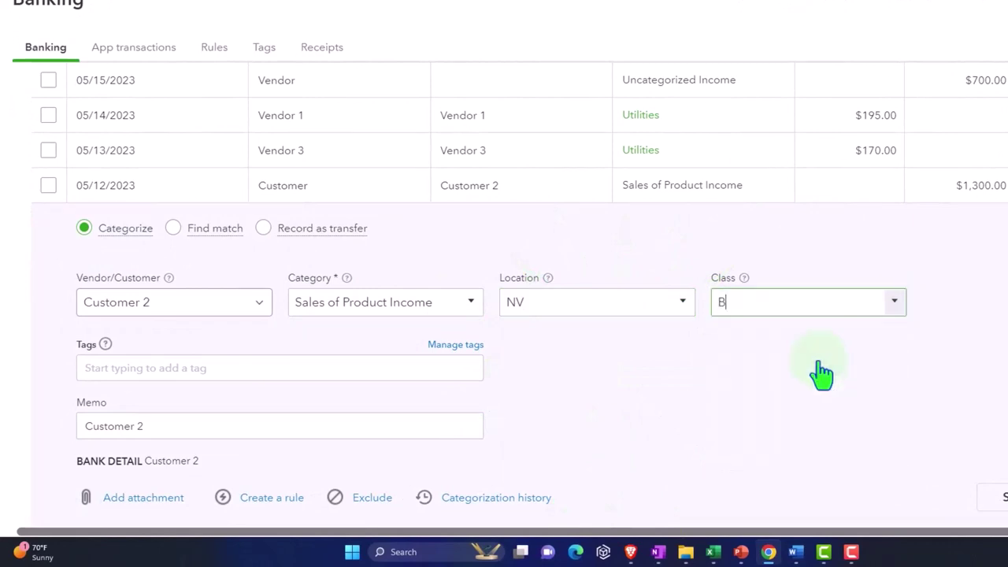
scroll(833, 347, "down", 1)
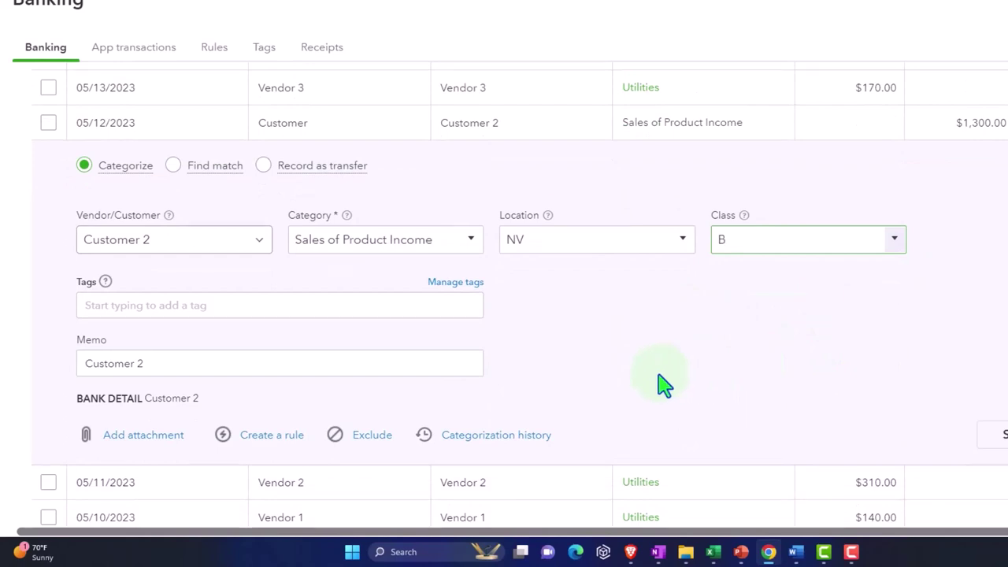
key("Tab")
key("Tab")
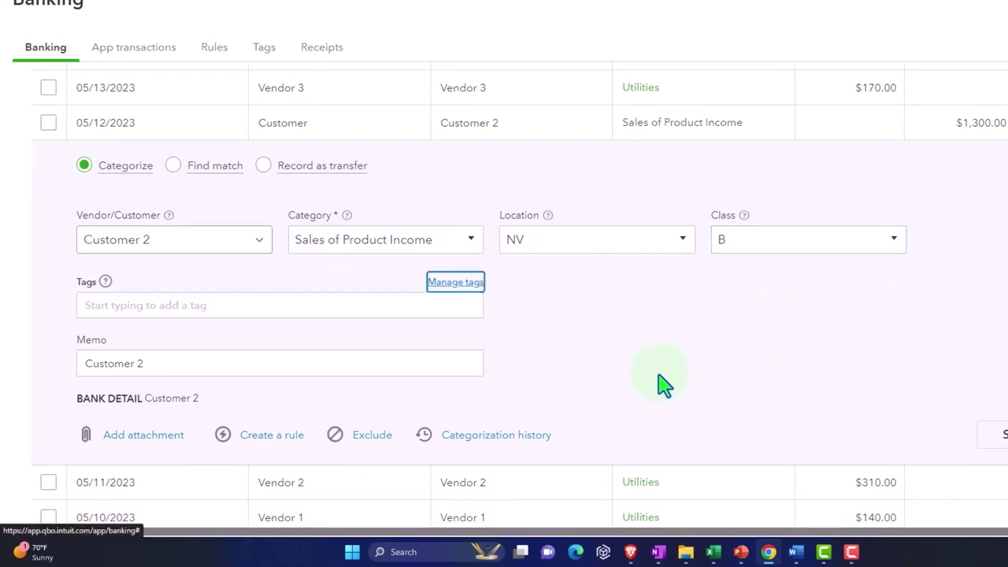